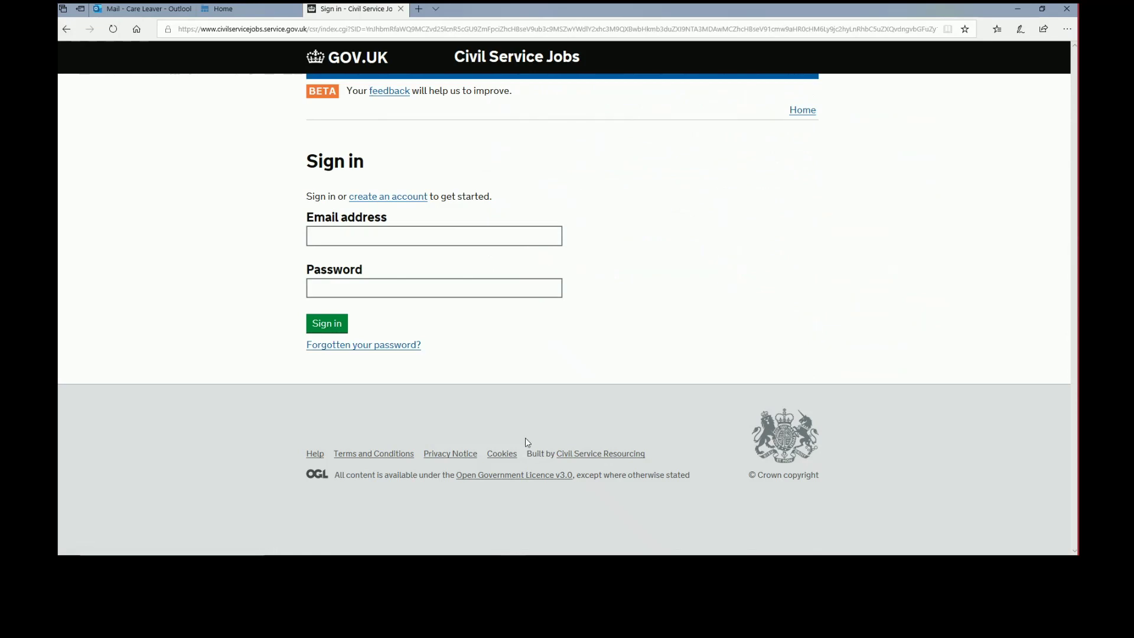
# Start a new account and enter the applicant's first and last name
pyautogui.click(395, 197)
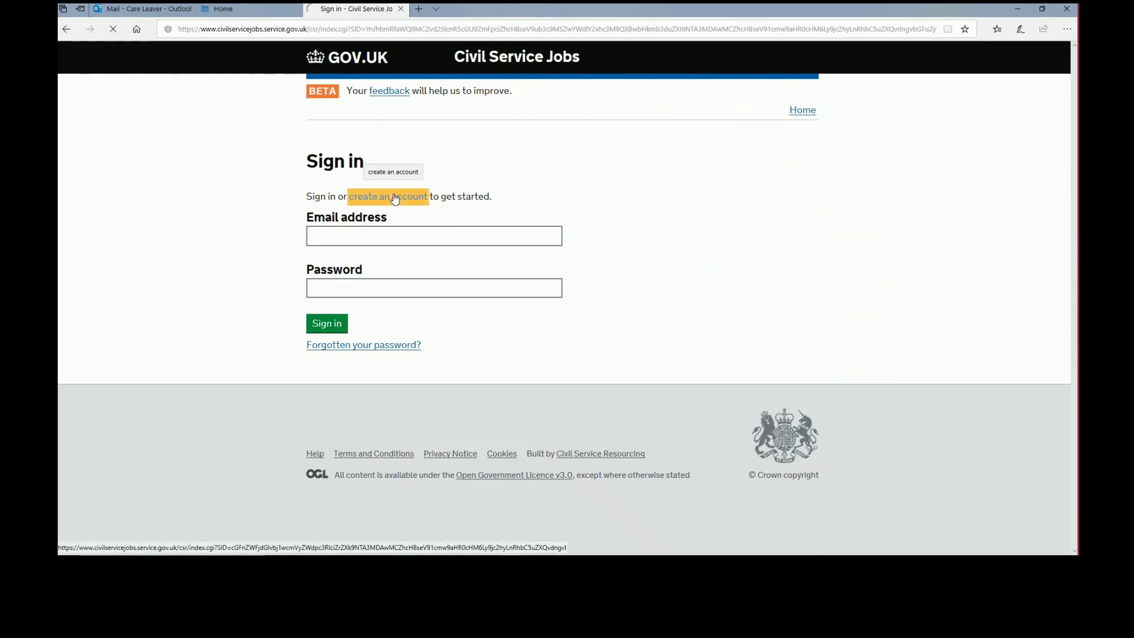
pyautogui.click(355, 229)
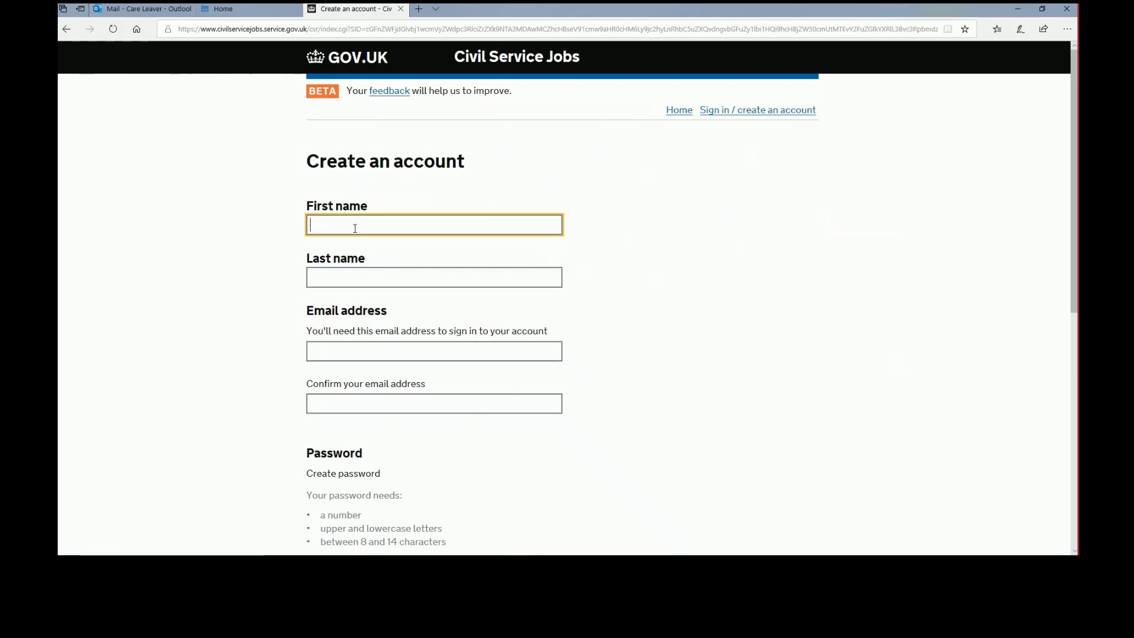
pyautogui.write('Care')
pyautogui.press('Tab')
pyautogui.write('Leaver')
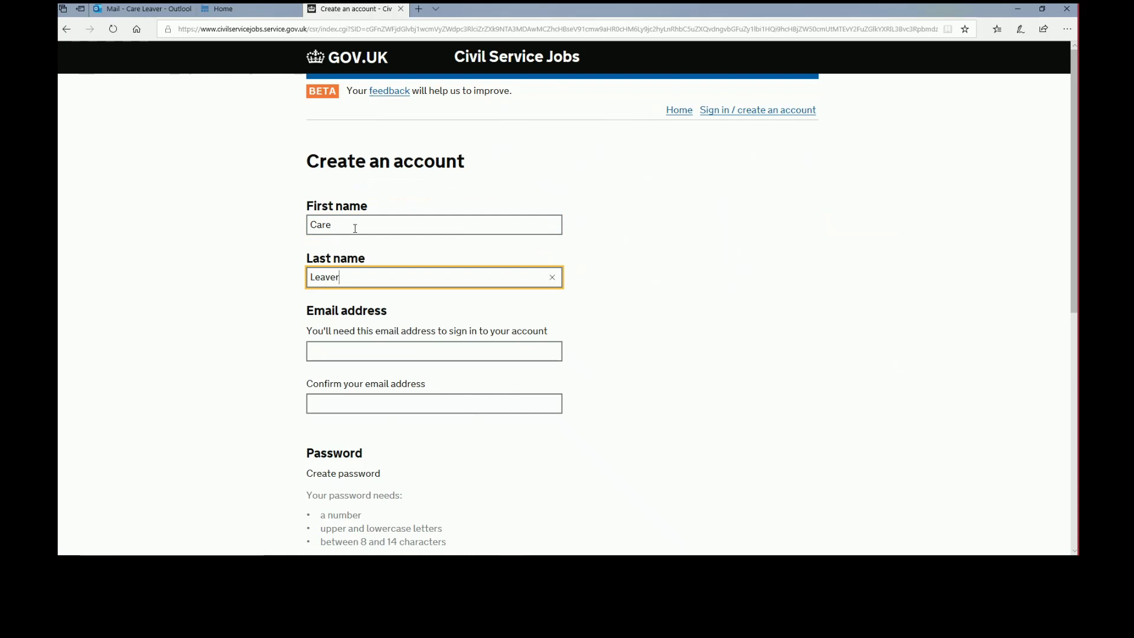
# Enter the applicant's e-mail address and repeat it in the confirmation field
pyautogui.press('Tab')
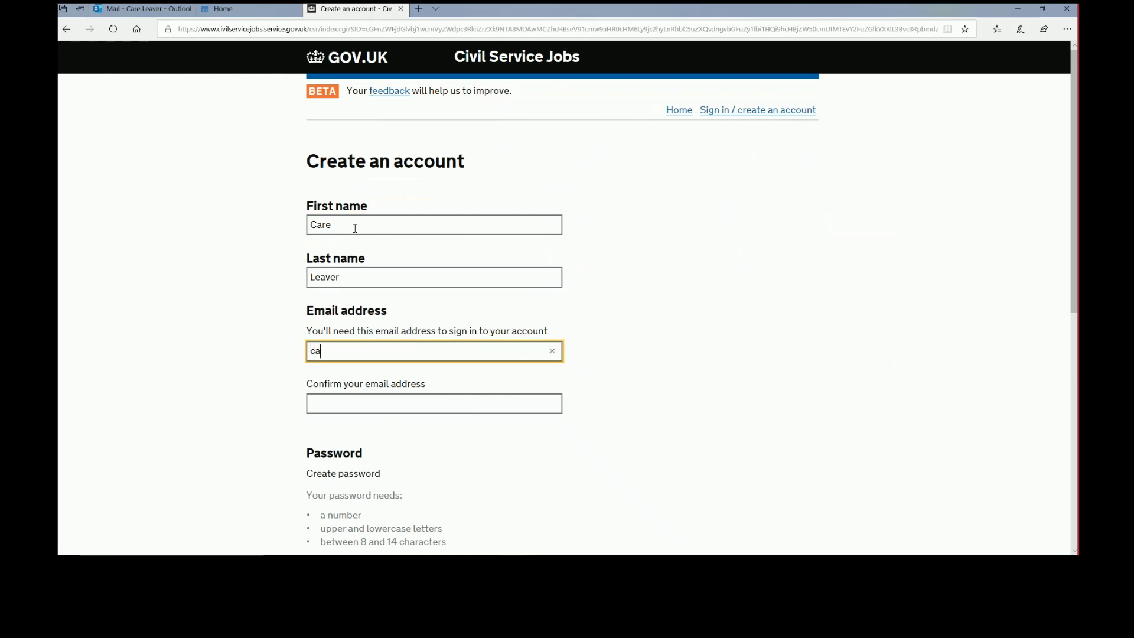
pyautogui.press('Tab')
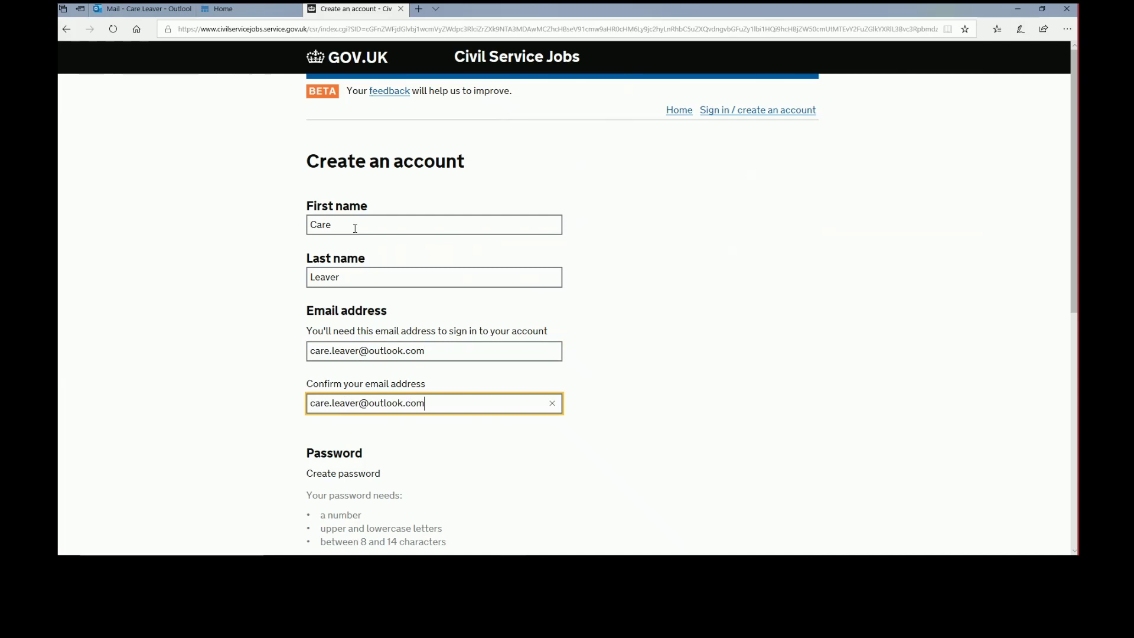
# Enter the new account password and confirm it
pyautogui.scroll(-3, 384, 428)
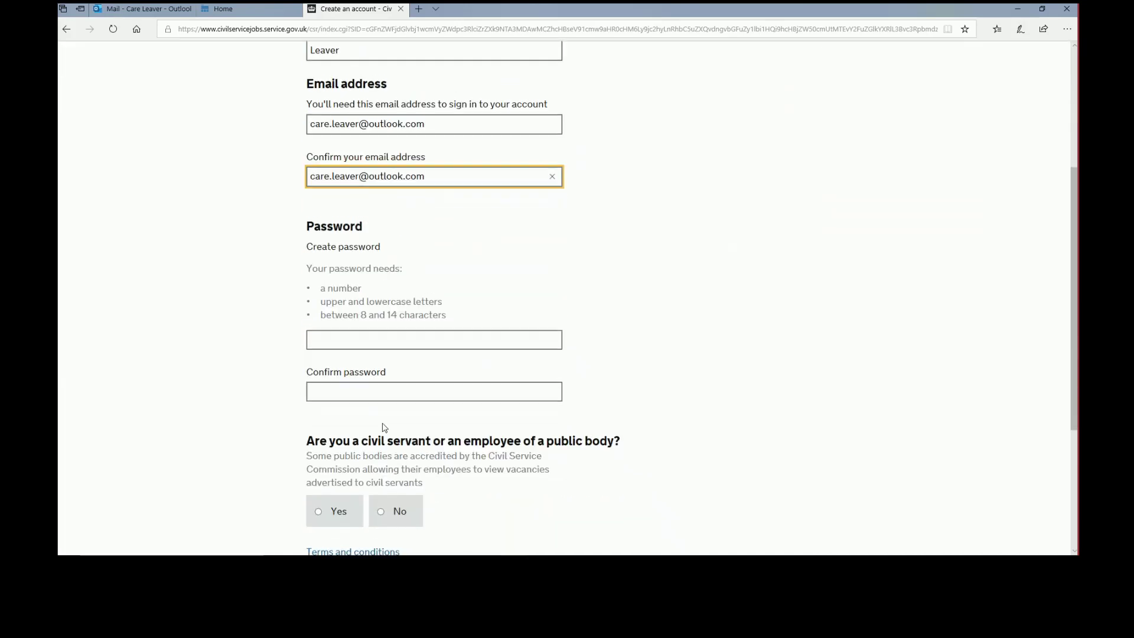
pyautogui.click(385, 338)
pyautogui.write('•••••••')
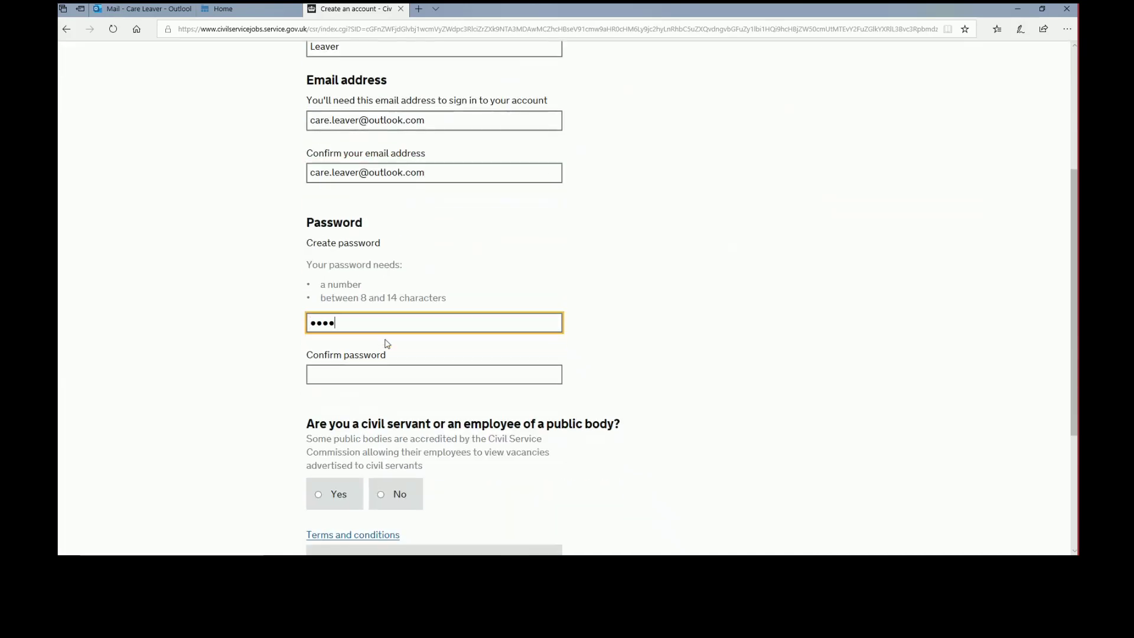
pyautogui.write('•••••')
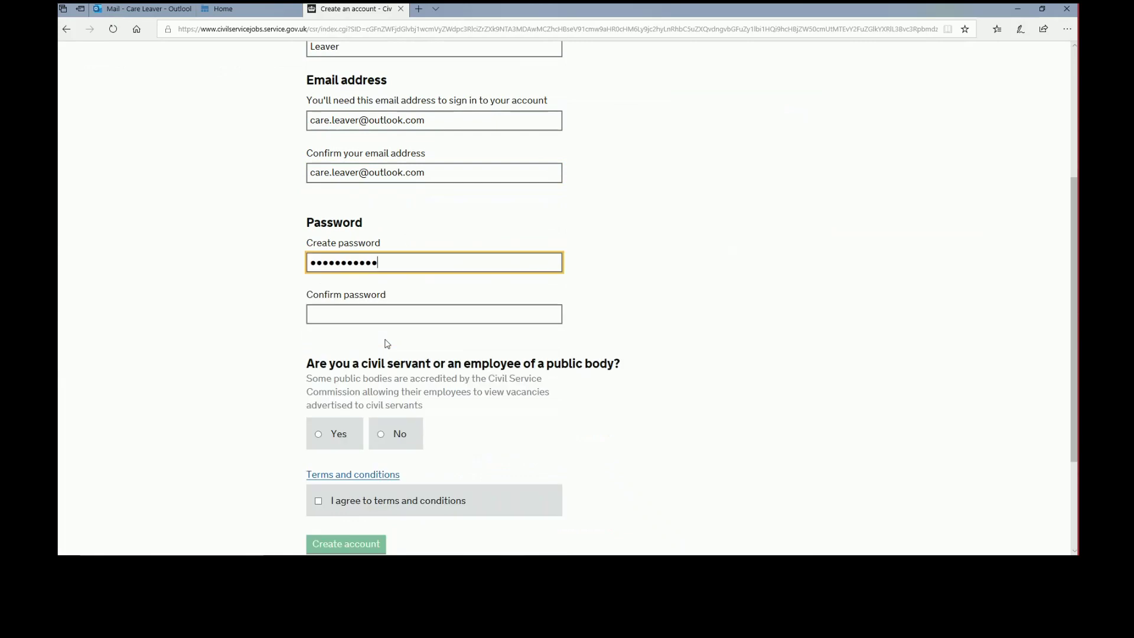
pyautogui.press('Tab')
pyautogui.write('•••••••••••')
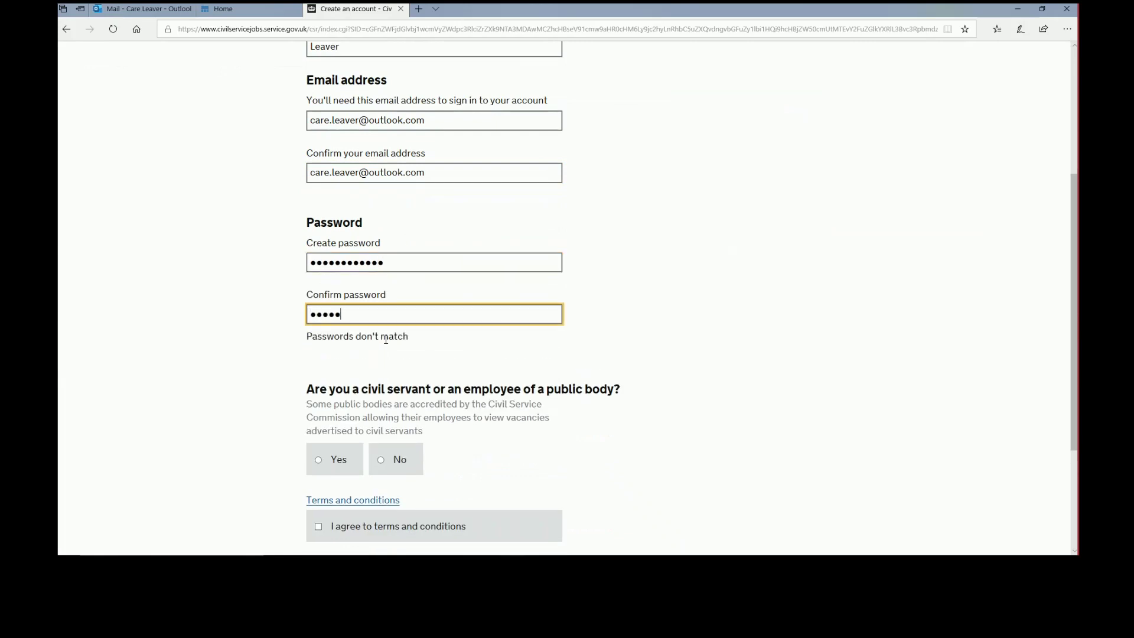
pyautogui.write('•')
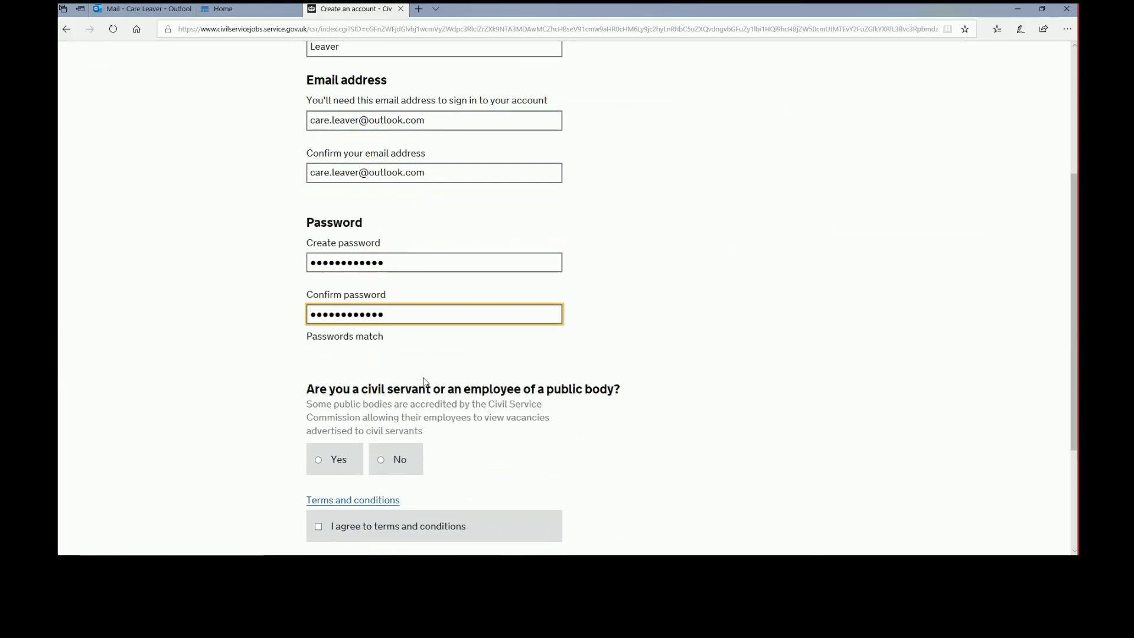
# Answer No to being a civil servant, accept the terms, and create the account
pyautogui.click(398, 464)
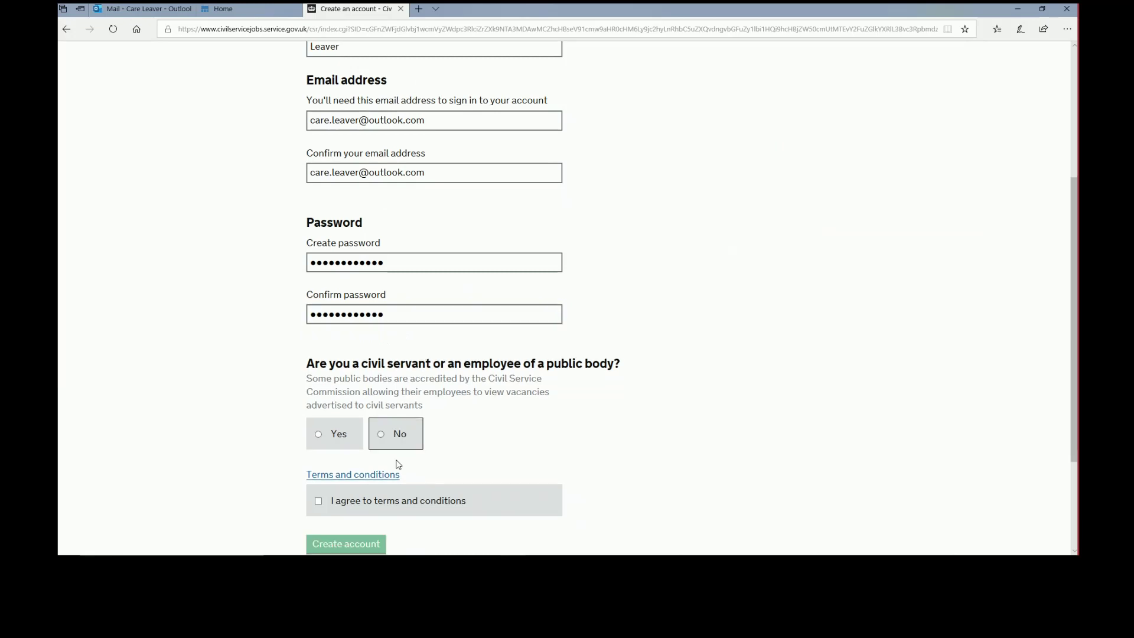
pyautogui.click(396, 435)
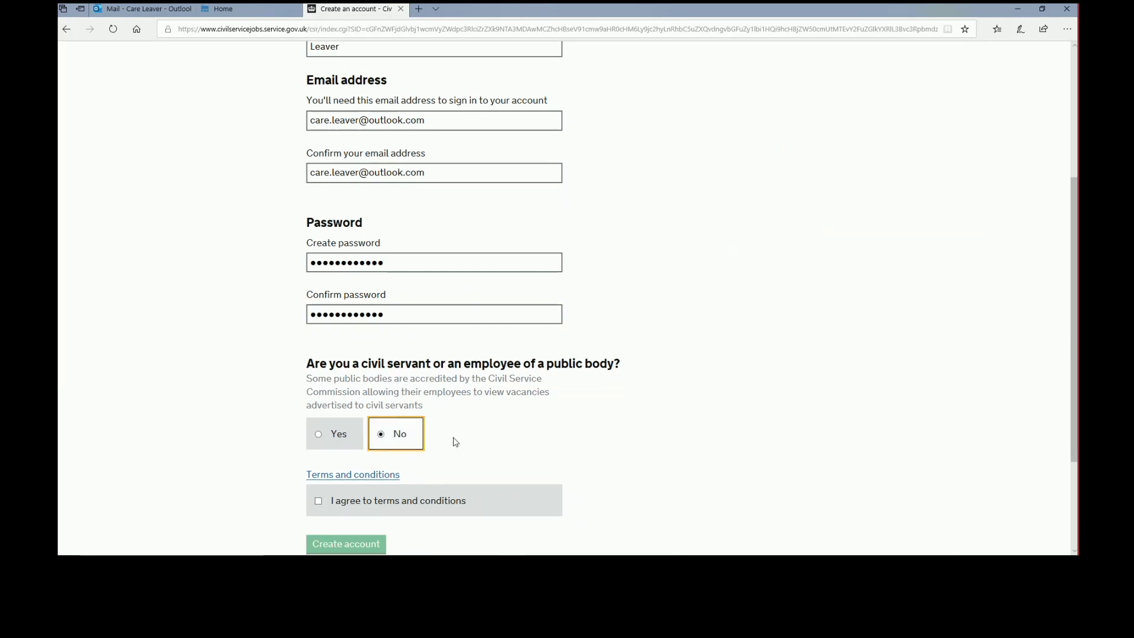
pyautogui.scroll(-1, 457, 433)
pyautogui.click(426, 434)
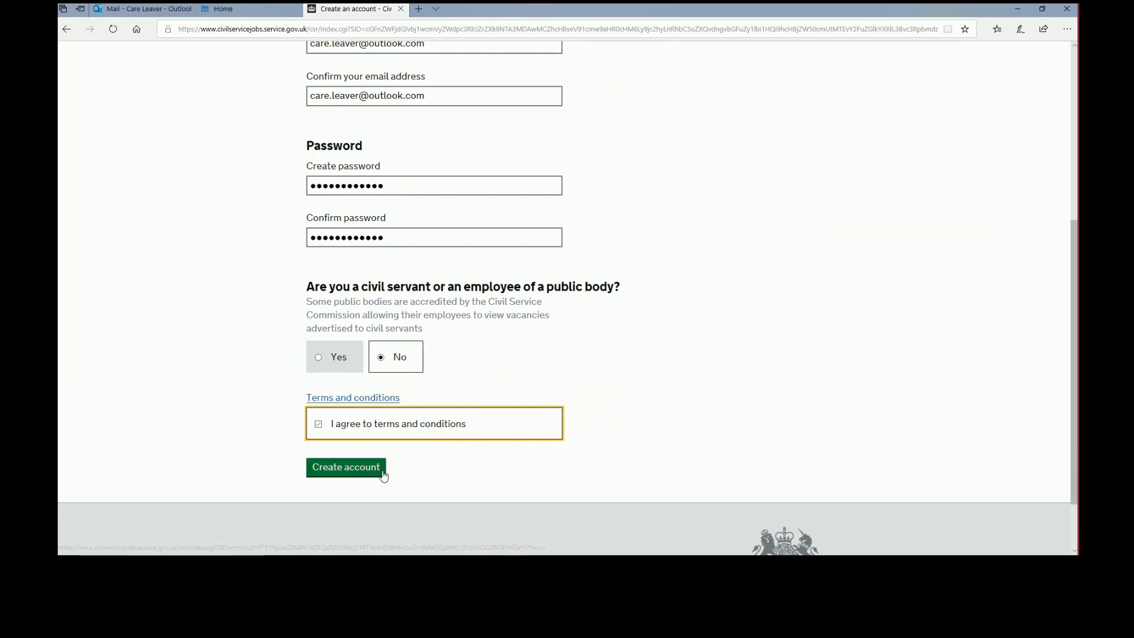
pyautogui.click(374, 475)
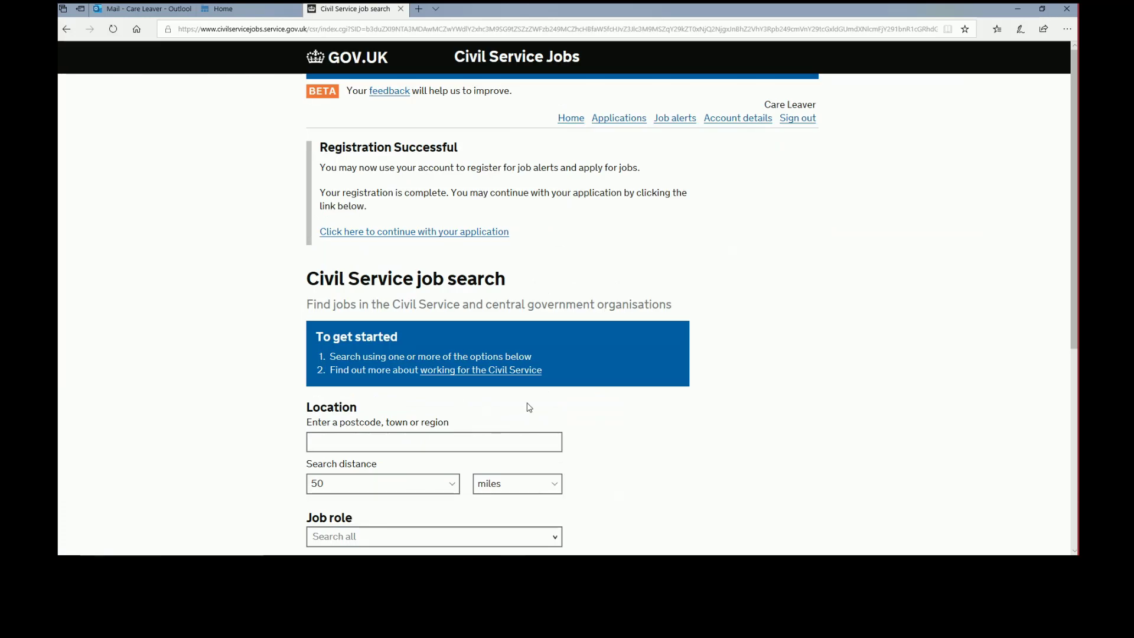
# Continue with the application and move past the Application Guidance to Eligibility
pyautogui.click(431, 232)
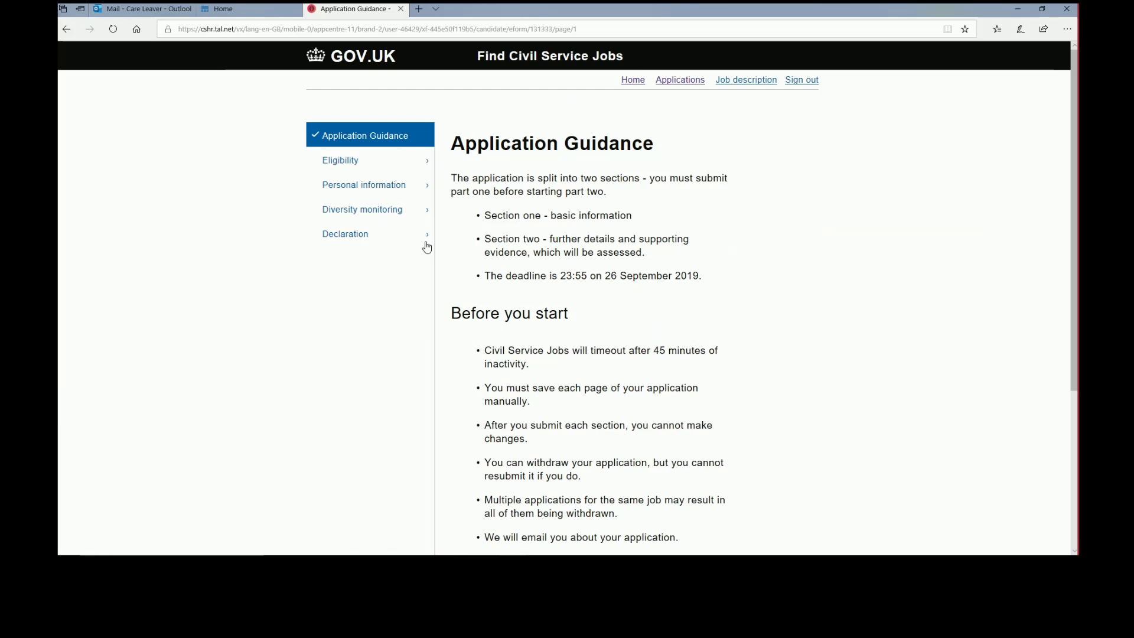
pyautogui.scroll(-4, 467, 245)
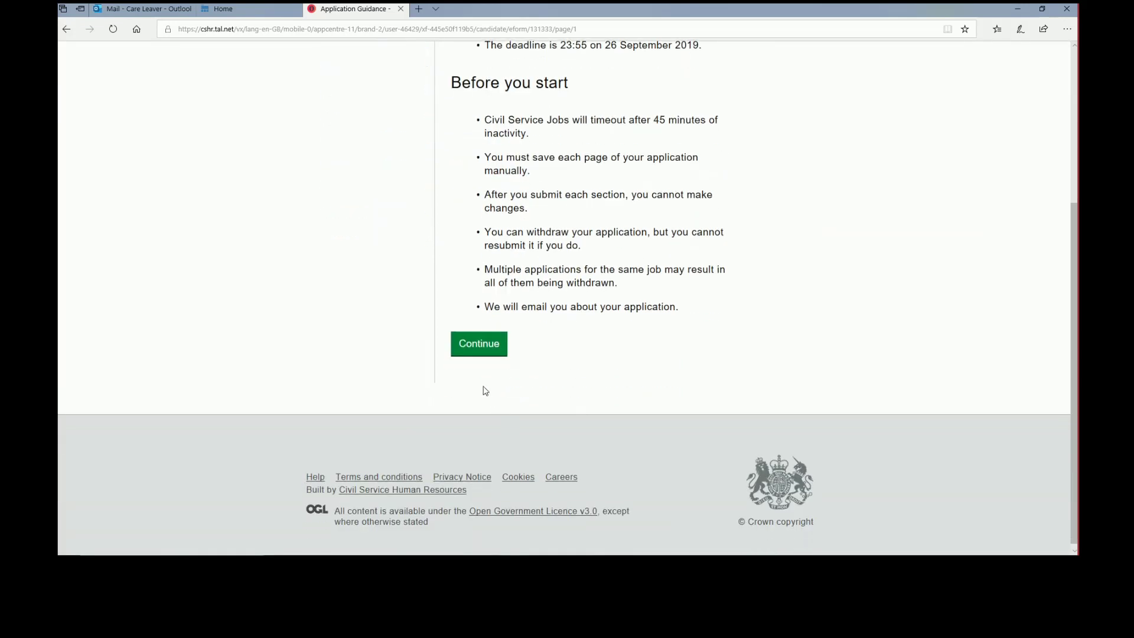
pyautogui.click(486, 345)
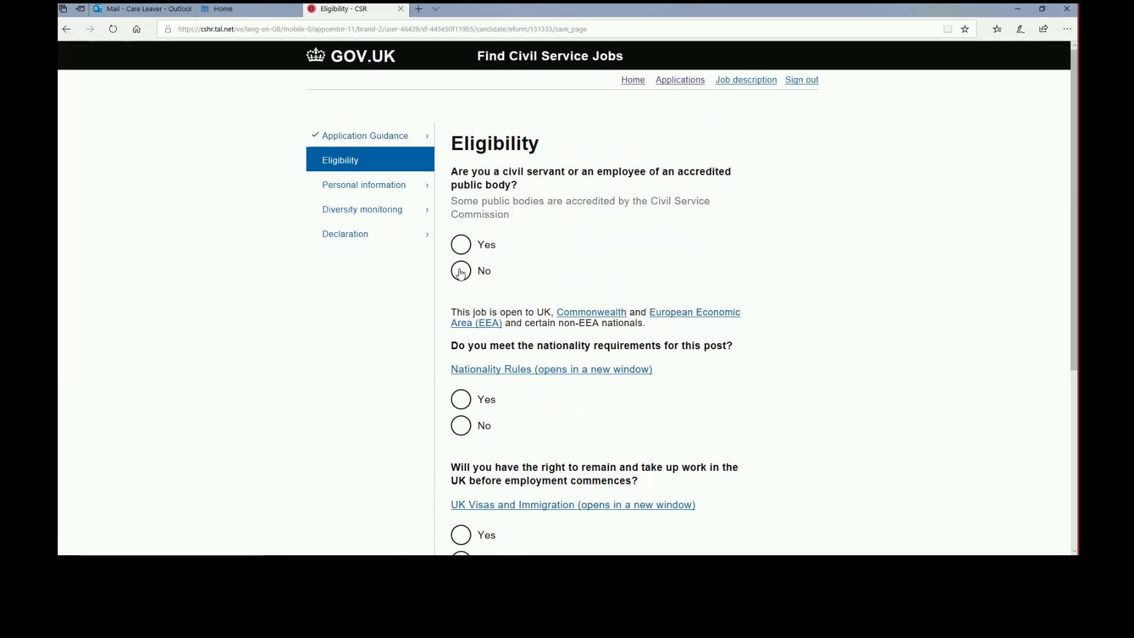
# Answer No to civil servant, Yes to nationality and Yes to UK right to work, then continue
pyautogui.click(461, 273)
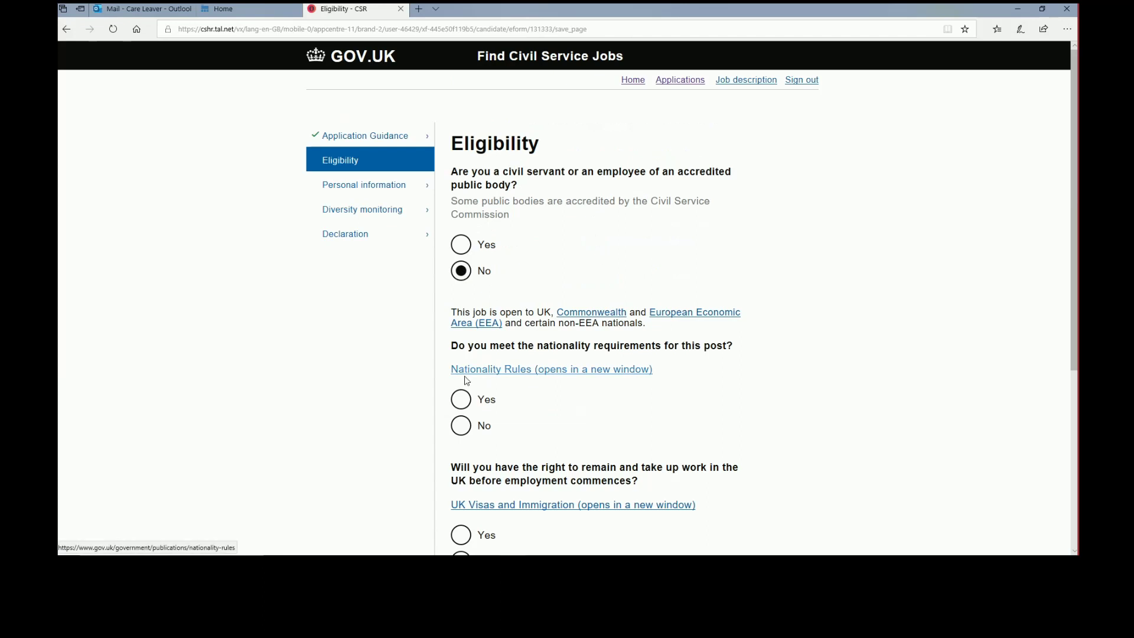
pyautogui.click(460, 394)
pyautogui.scroll(-4, 459, 384)
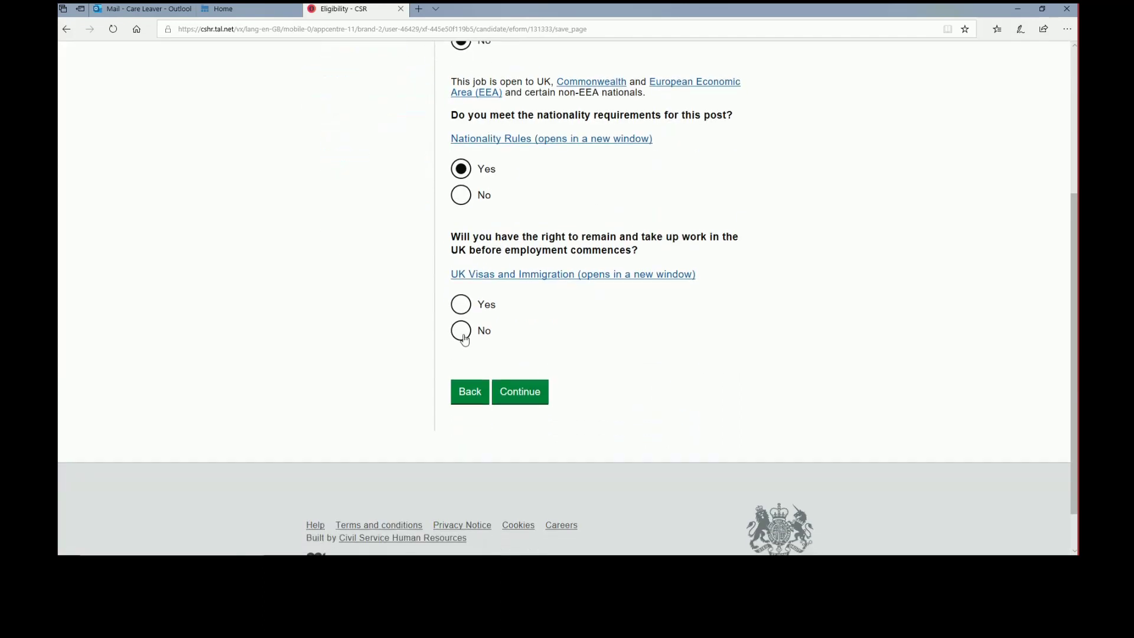
pyautogui.click(461, 305)
pyautogui.click(505, 399)
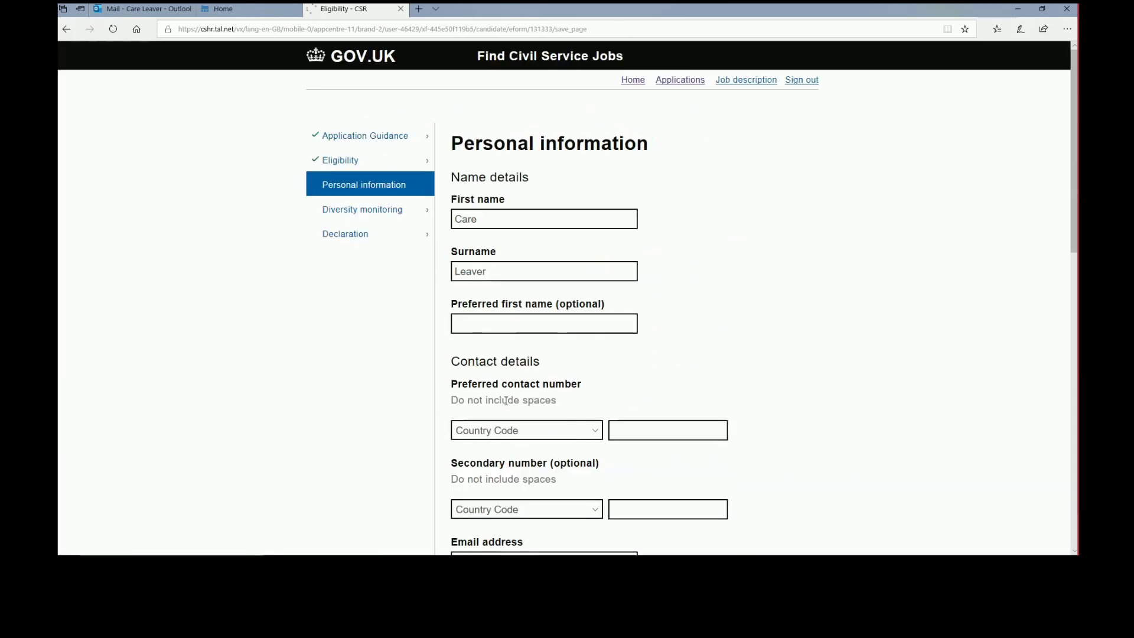
# Set the country code to United Kingdom +44 and enter the contact phone number
pyautogui.scroll(-3, 522, 387)
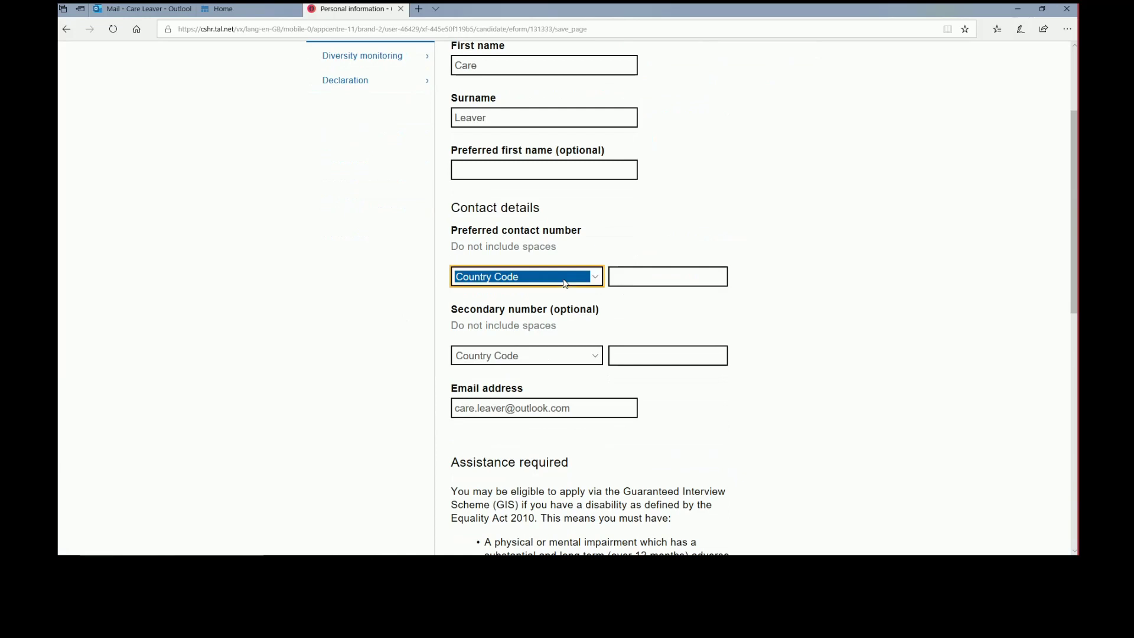
pyautogui.click(564, 280)
pyautogui.press('u')
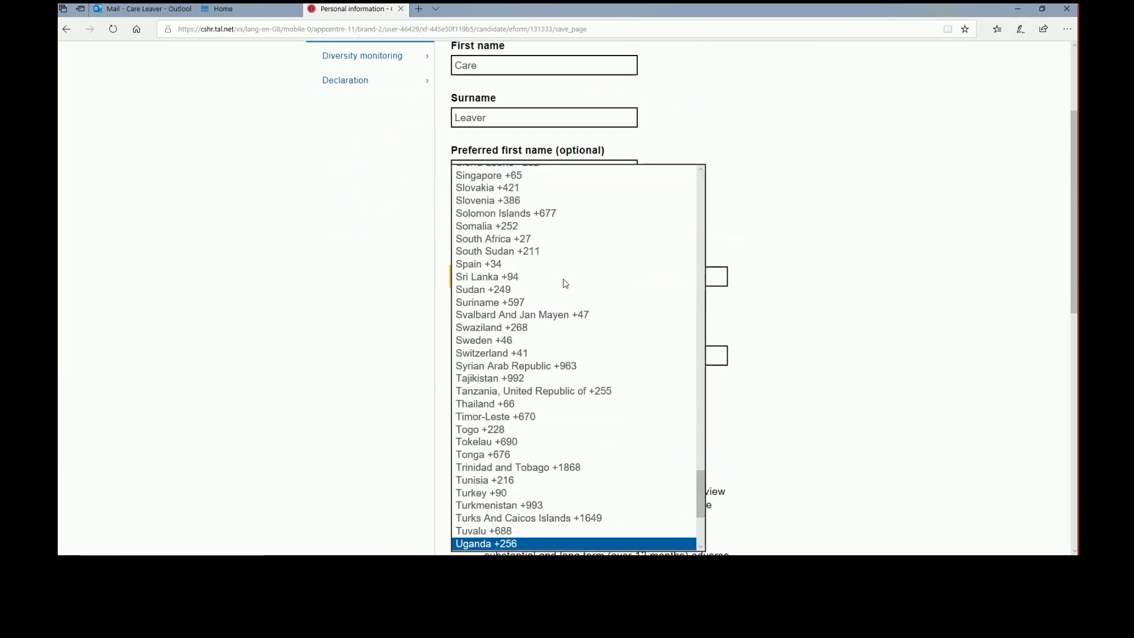
pyautogui.scroll(-3, 540, 531)
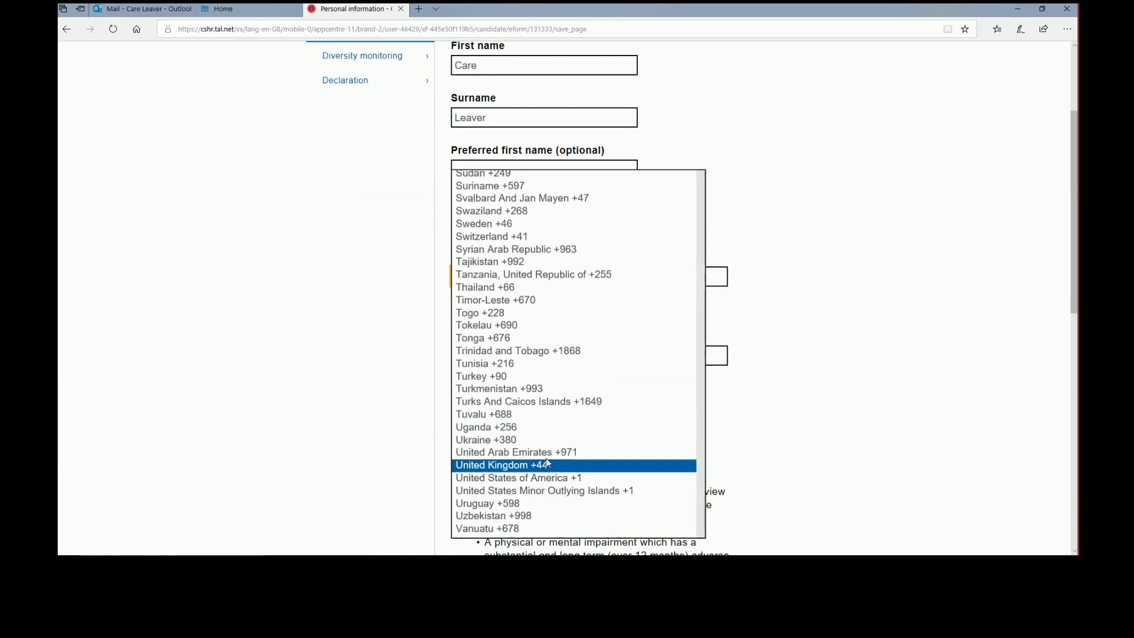
pyautogui.click(502, 466)
pyautogui.click(671, 276)
pyautogui.write('1111')
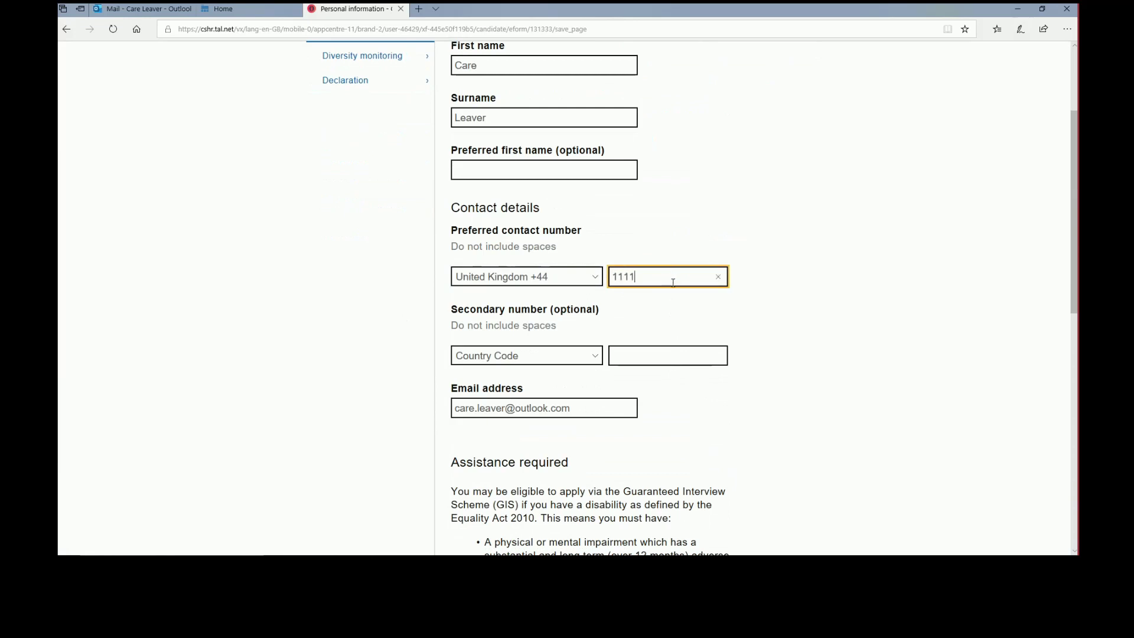
pyautogui.write('1111111')
# Decline the GIS scheme and interview adjustments, then continue to Diversity monitoring
pyautogui.scroll(-4, 664, 428)
pyautogui.scroll(-3, 665, 429)
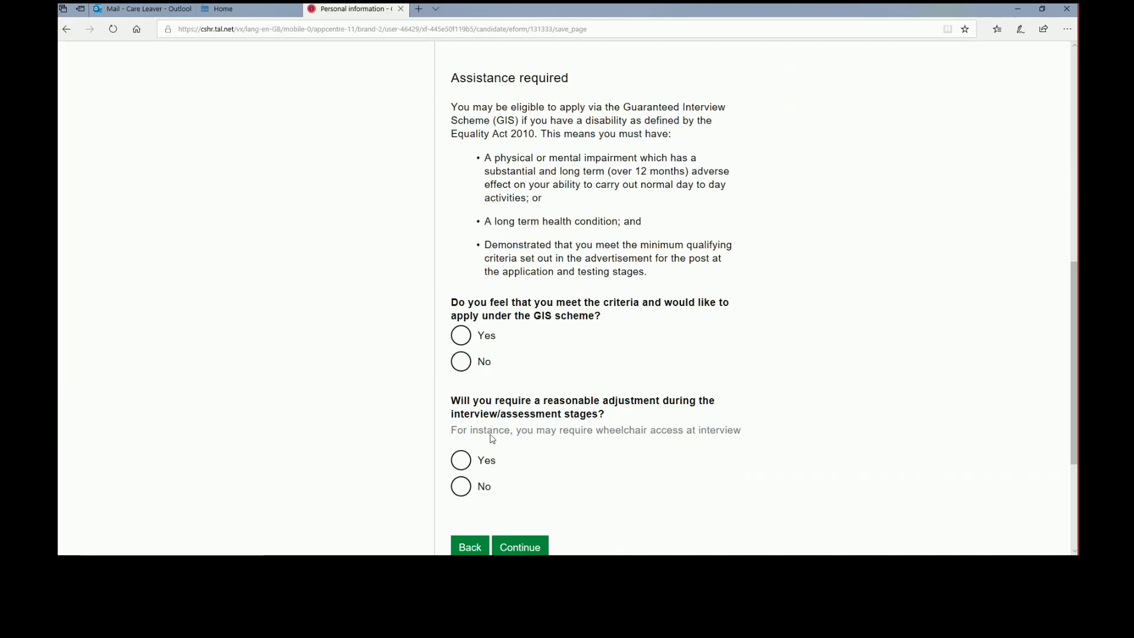
pyautogui.click(464, 366)
pyautogui.click(462, 488)
pyautogui.click(519, 544)
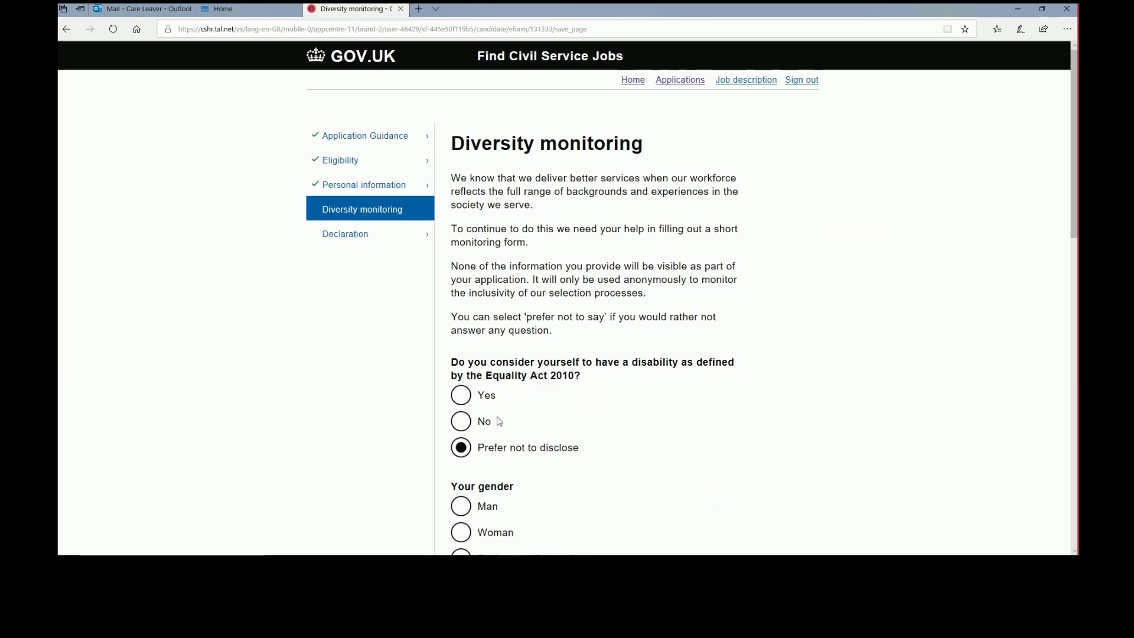
# Set sexual orientation and age group to Prefer not to disclose
pyautogui.scroll(-3, 565, 434)
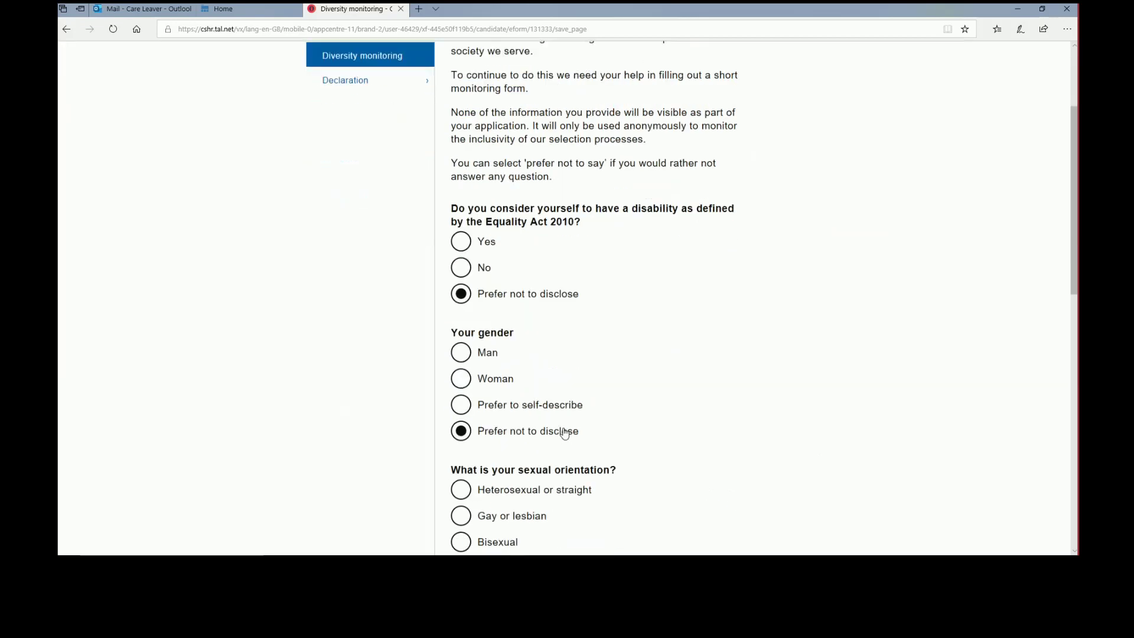
pyautogui.scroll(-3, 554, 466)
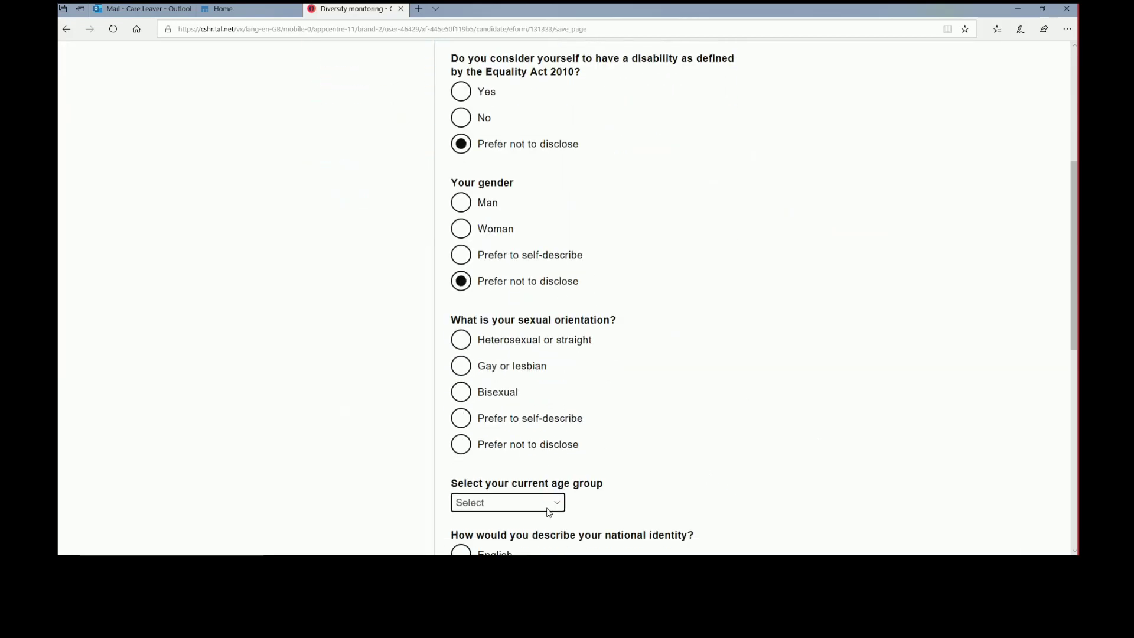
pyautogui.click(550, 441)
pyautogui.click(546, 499)
pyautogui.click(506, 534)
pyautogui.click(696, 406)
pyautogui.scroll(-7, 691, 402)
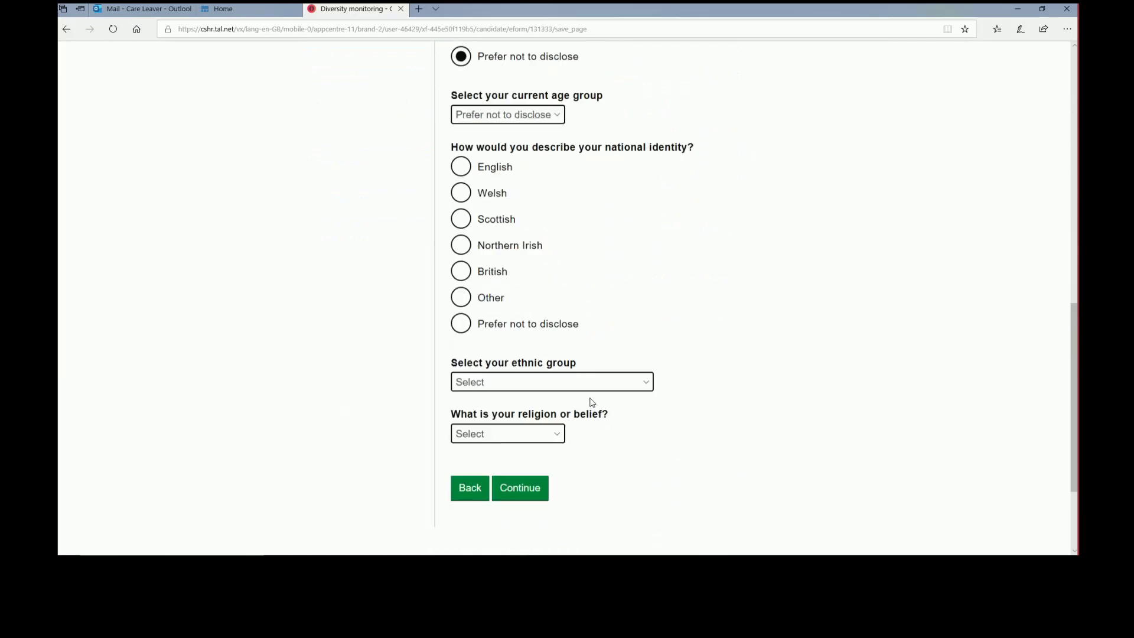
# Set national identity, ethnic group and religion to Prefer not to disclose, then continue
pyautogui.click(542, 330)
pyautogui.click(543, 382)
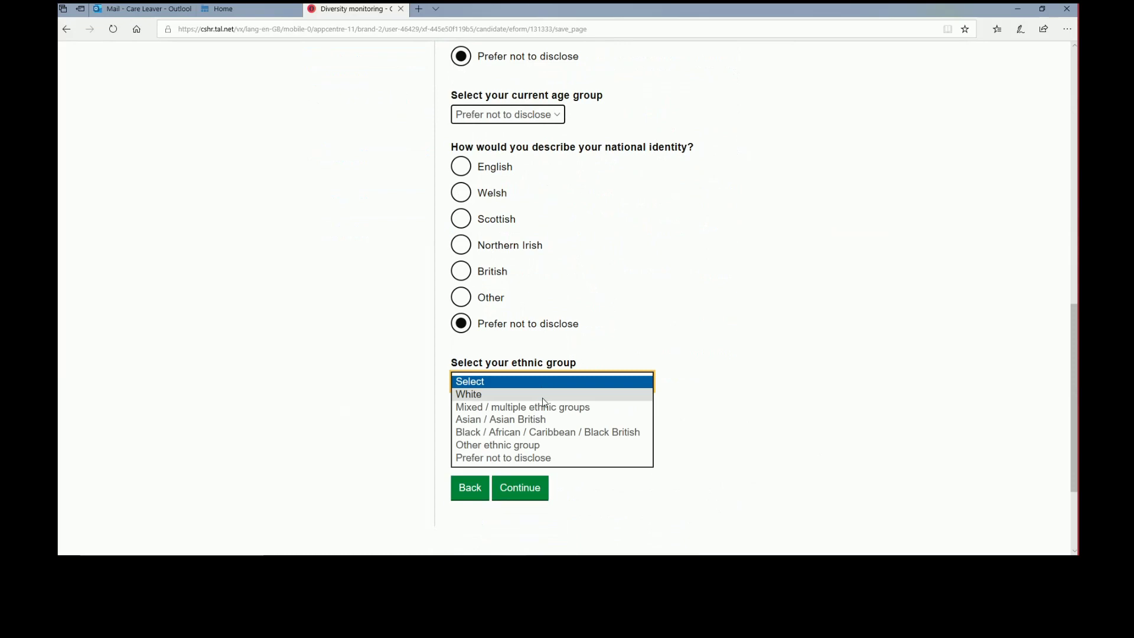
pyautogui.click(532, 458)
pyautogui.click(545, 434)
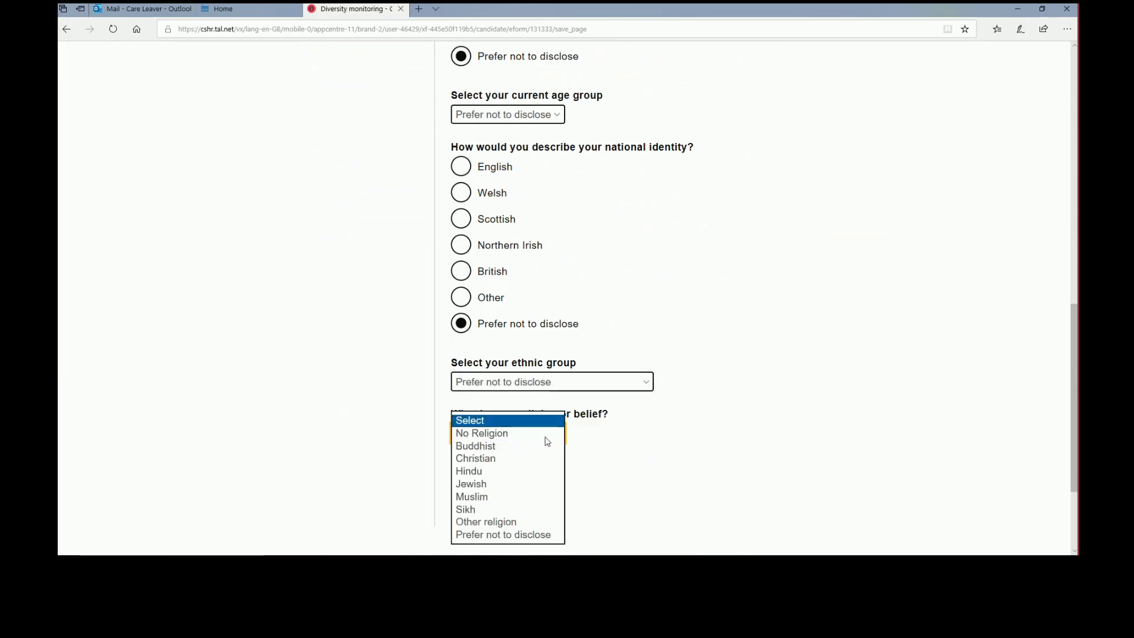
pyautogui.click(527, 534)
pyautogui.click(524, 494)
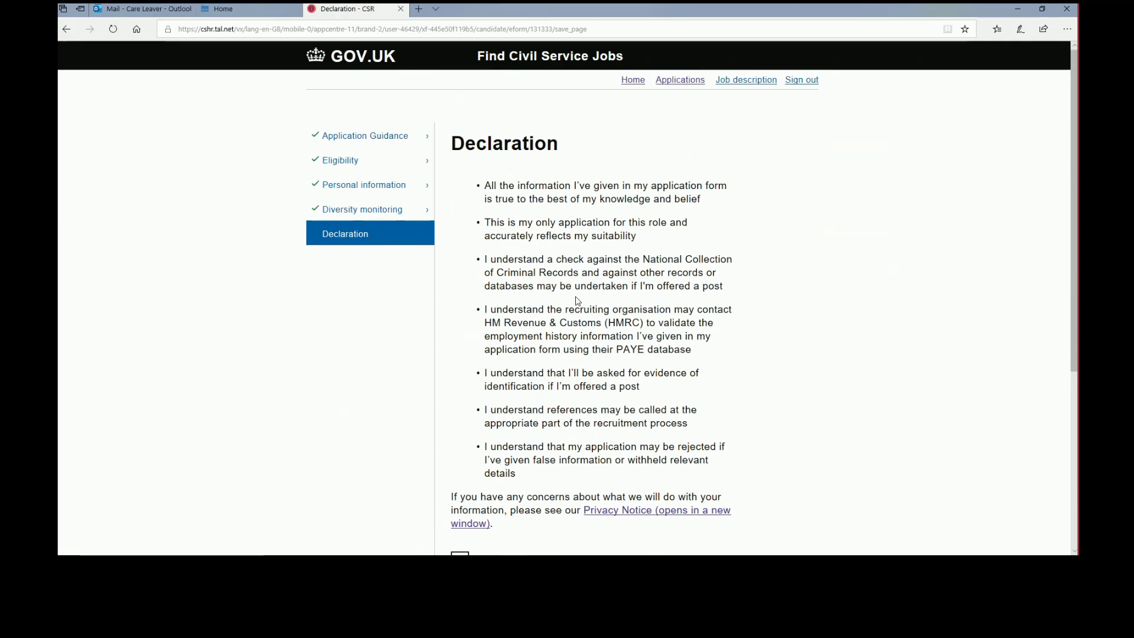
# Tick I agree on the Declaration and submit the first section
pyautogui.scroll(-1, 577, 301)
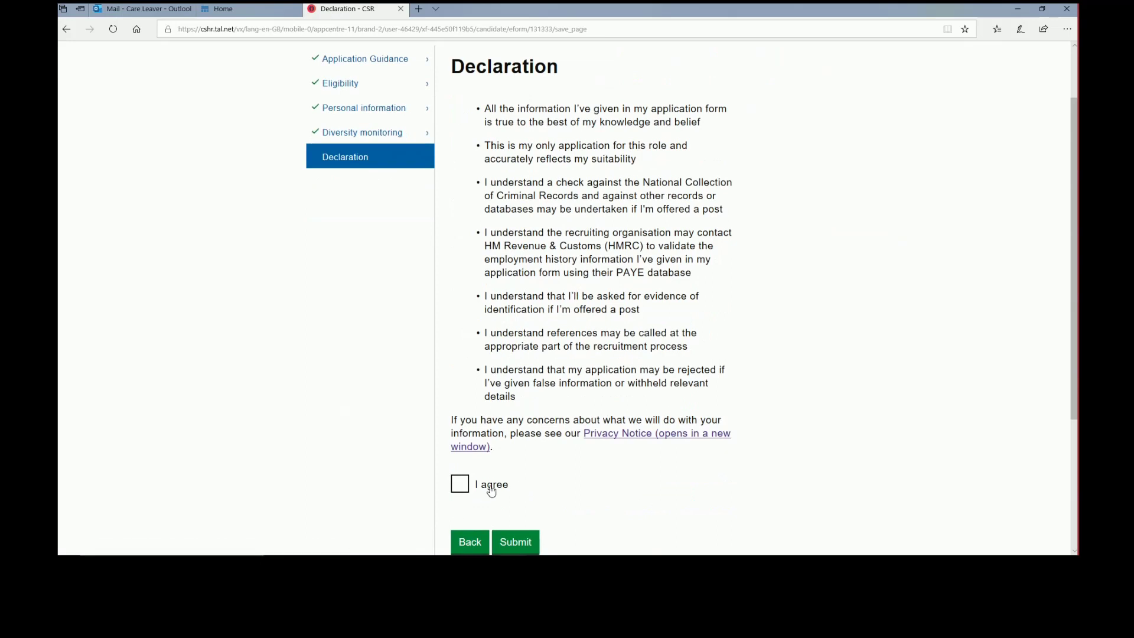
pyautogui.click(466, 487)
pyautogui.click(512, 540)
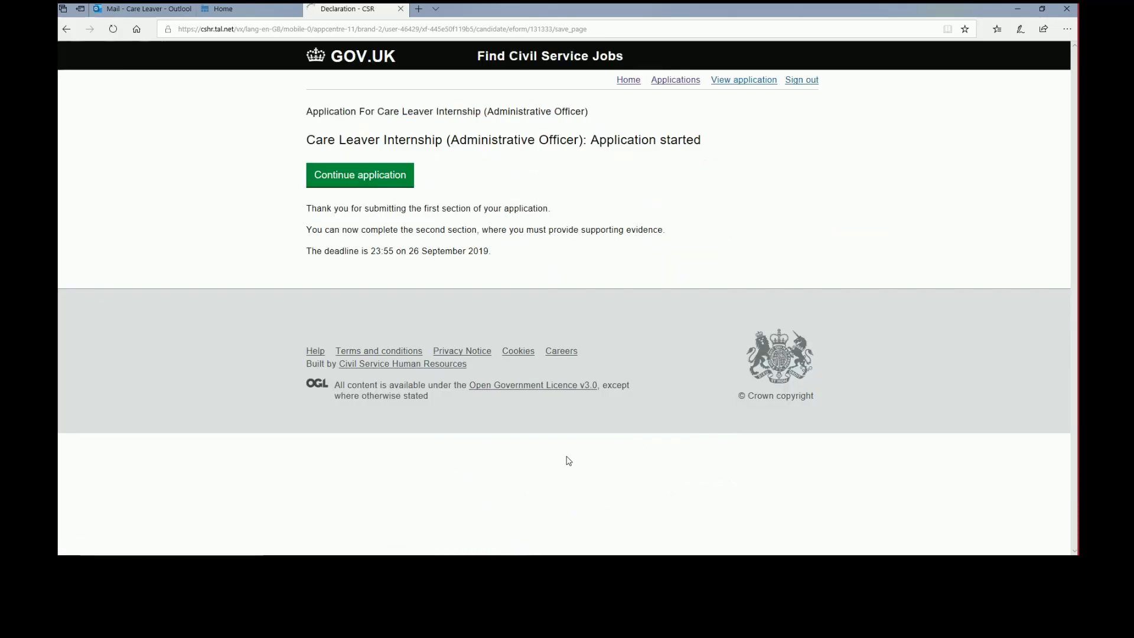
# Write 'Max 500' as the personal statement, confirm personal details were removed, and continue
pyautogui.click(381, 179)
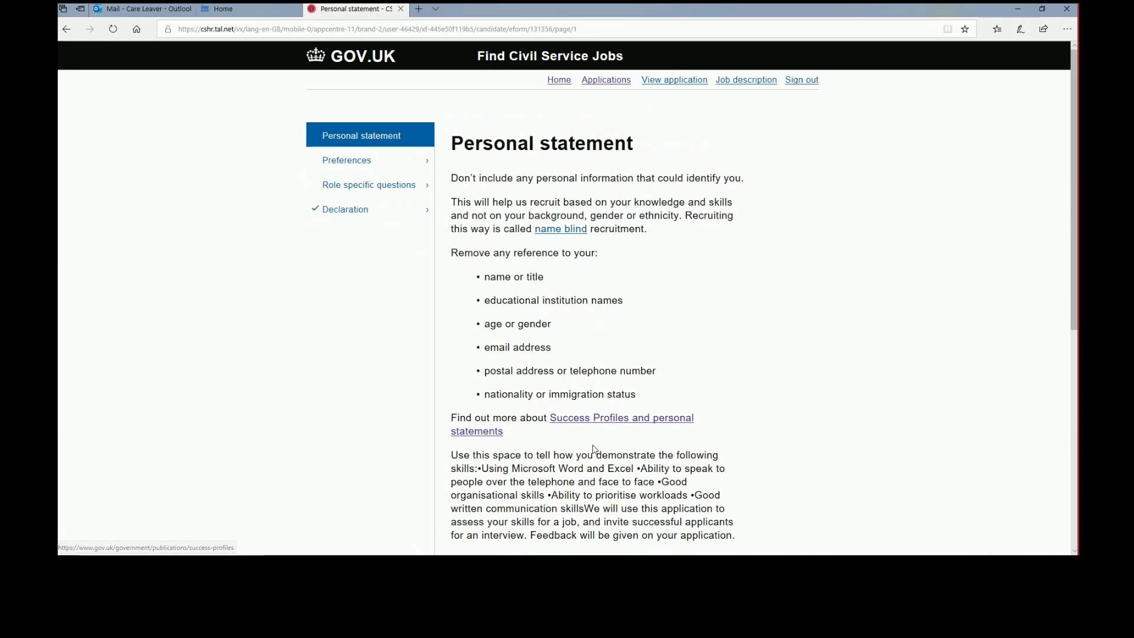
pyautogui.scroll(-4, 590, 437)
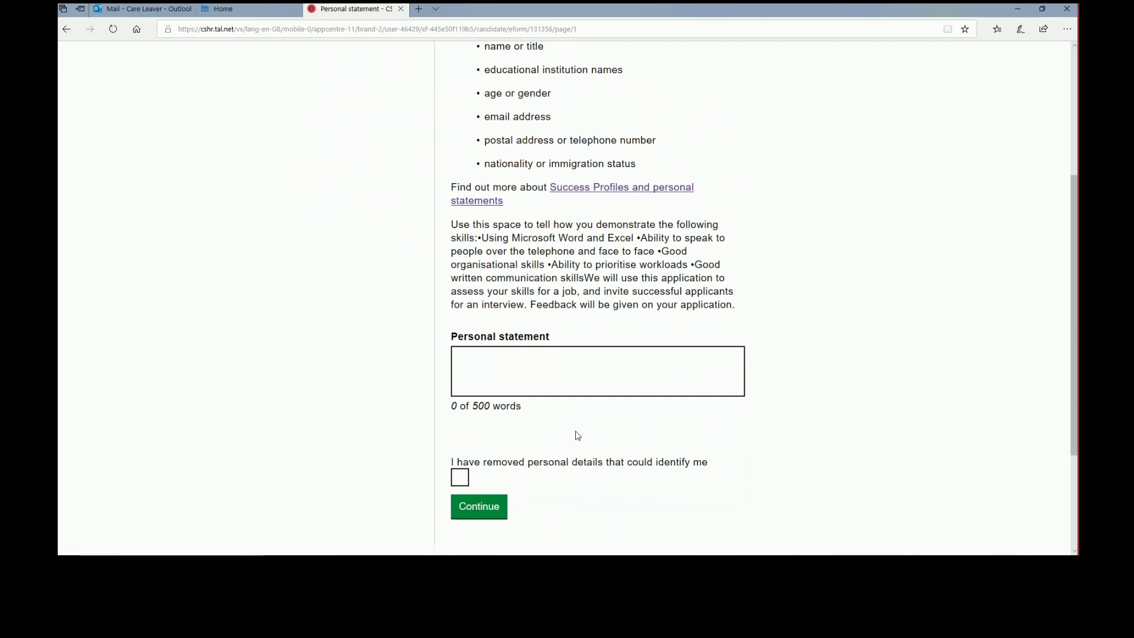
pyautogui.moveTo(454, 226); pyautogui.dragTo(732, 305)
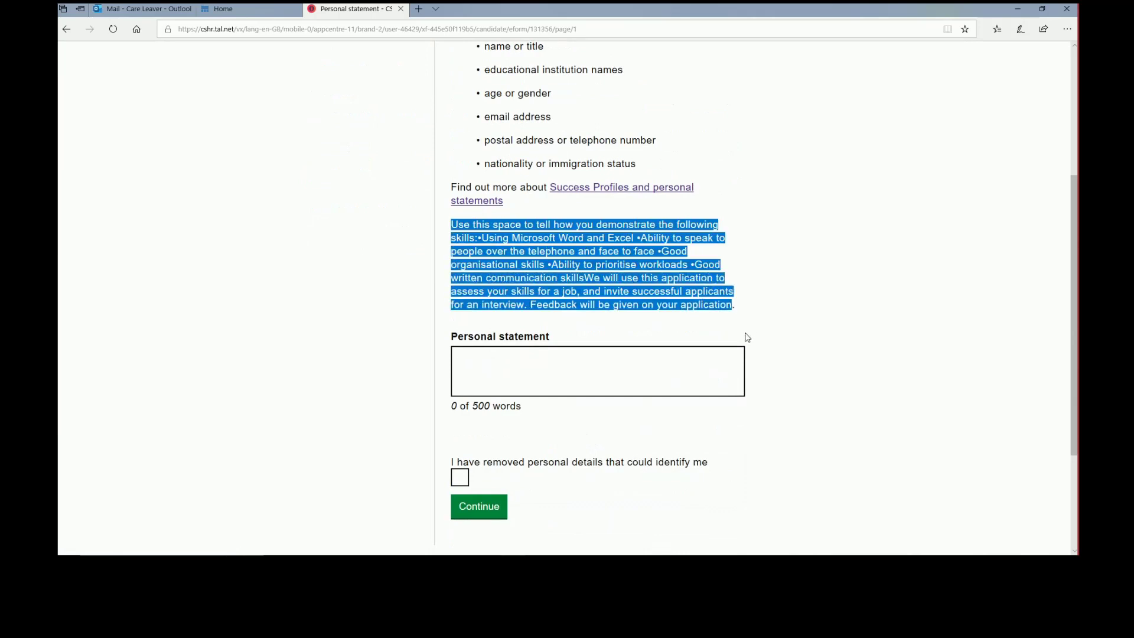
pyautogui.click(675, 364)
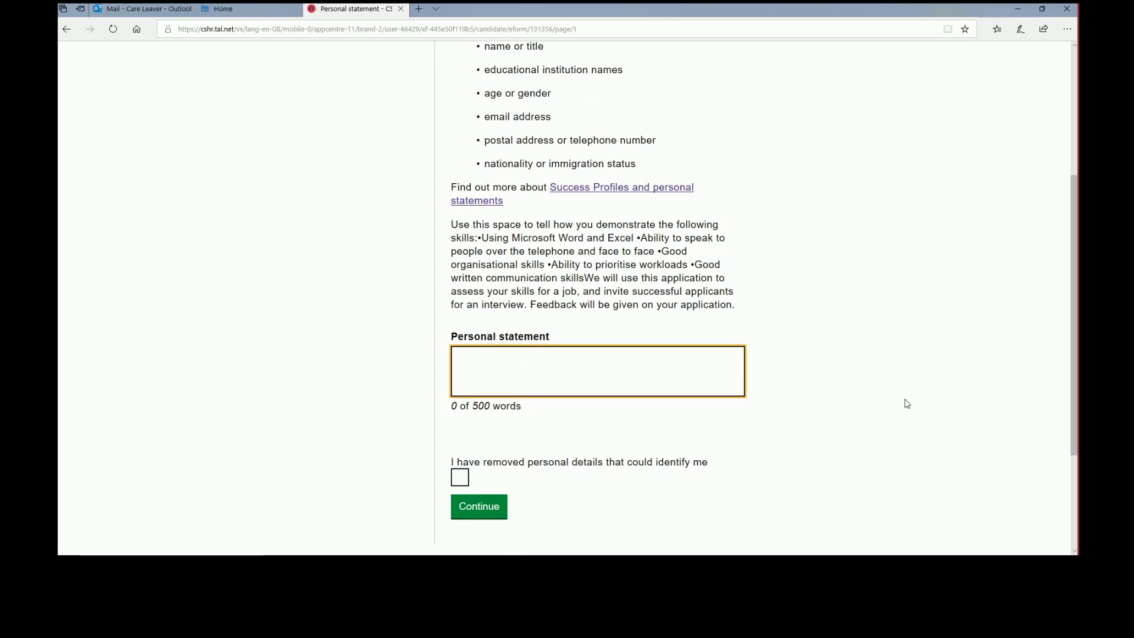
pyautogui.write('Max 500')
pyautogui.click(461, 483)
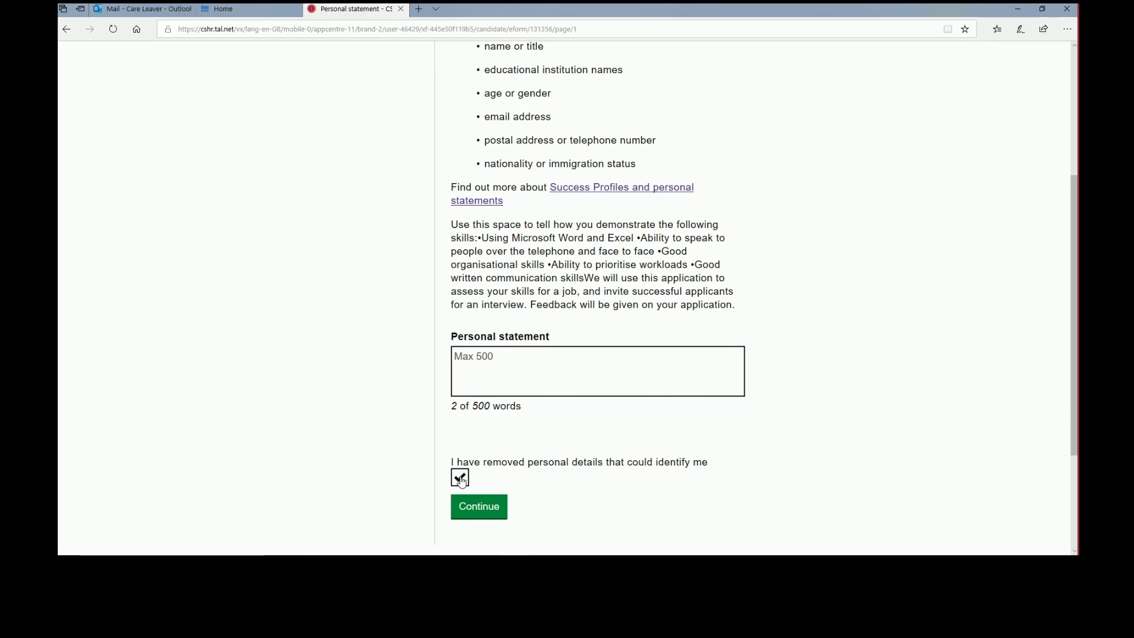
pyautogui.click(479, 507)
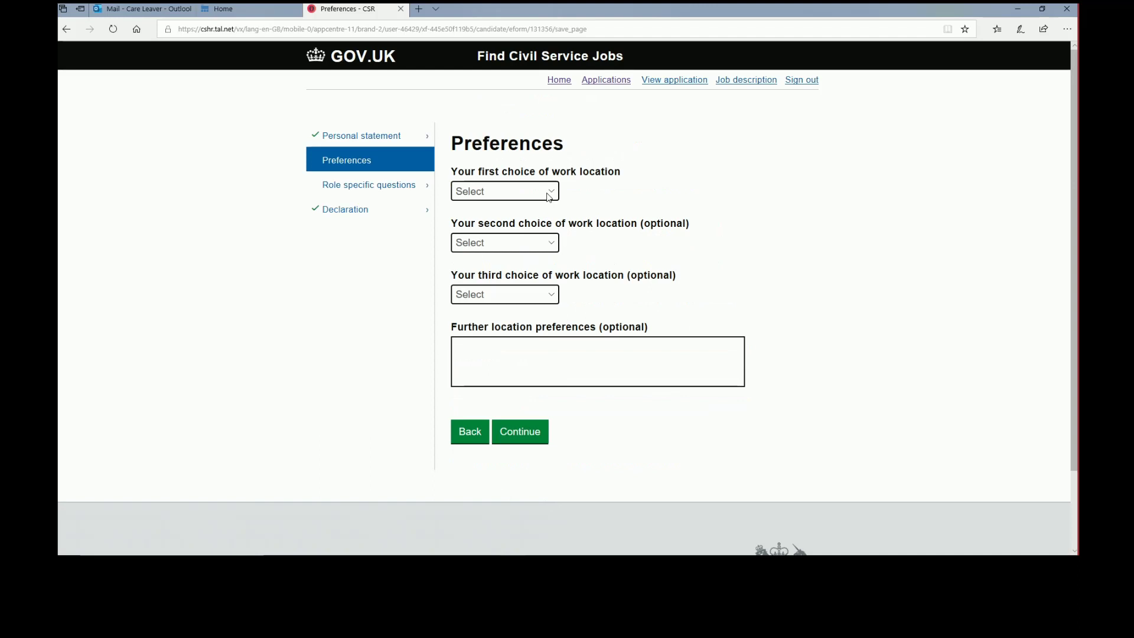
# Choose Nottingham, Swansea and Glasgow as first, second and third work locations, then continue
pyautogui.click(548, 197)
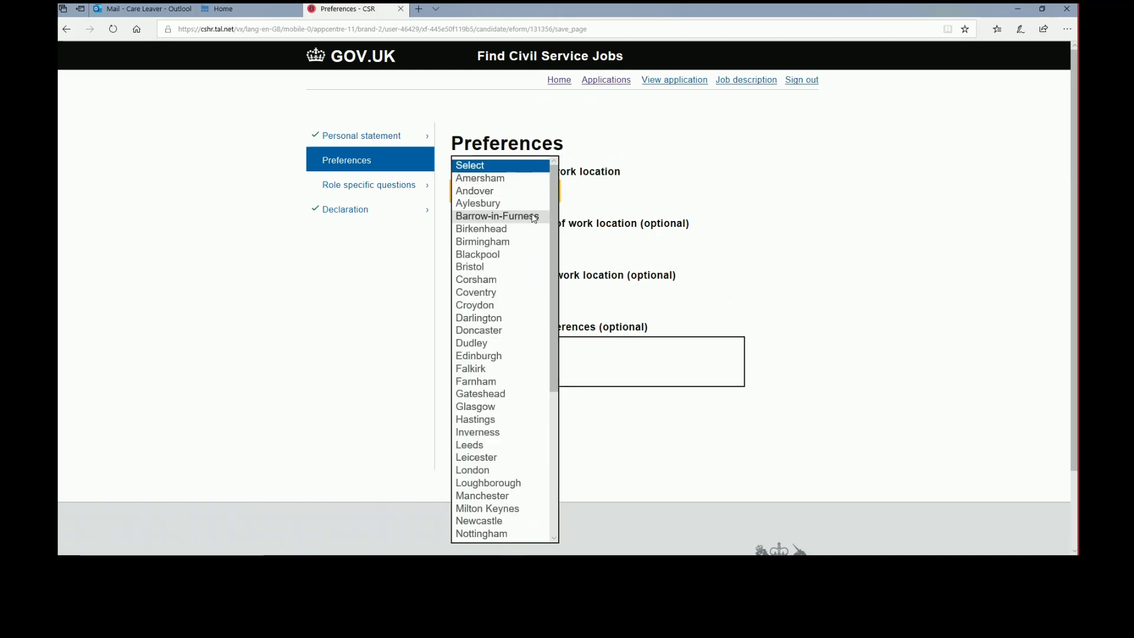
pyautogui.moveTo(554, 210); pyautogui.dragTo(552, 360)
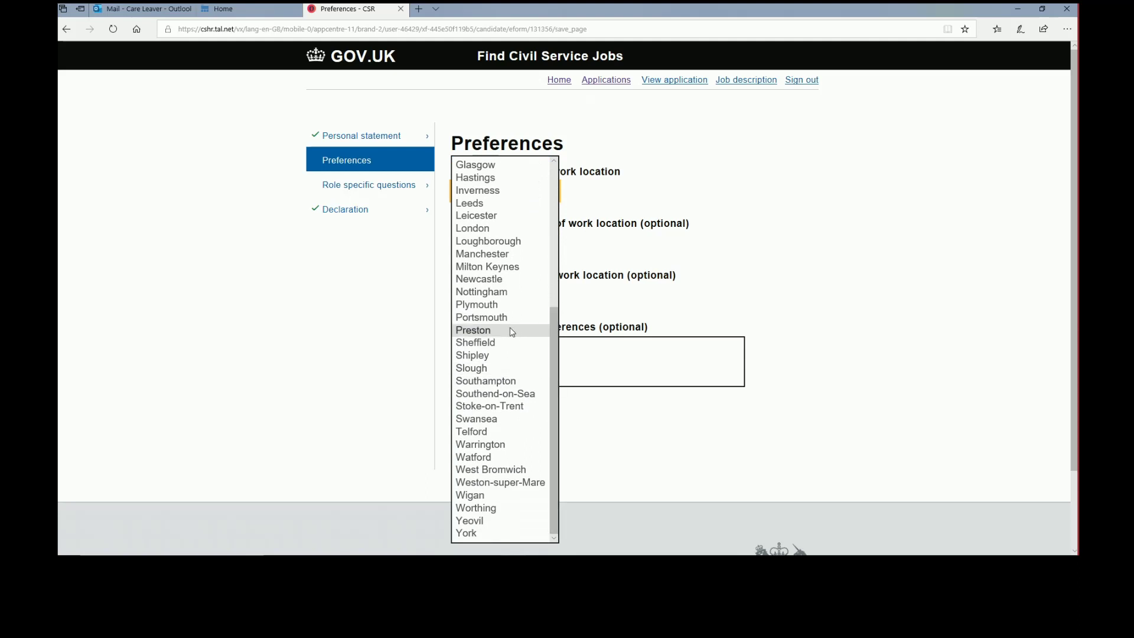
pyautogui.click(506, 292)
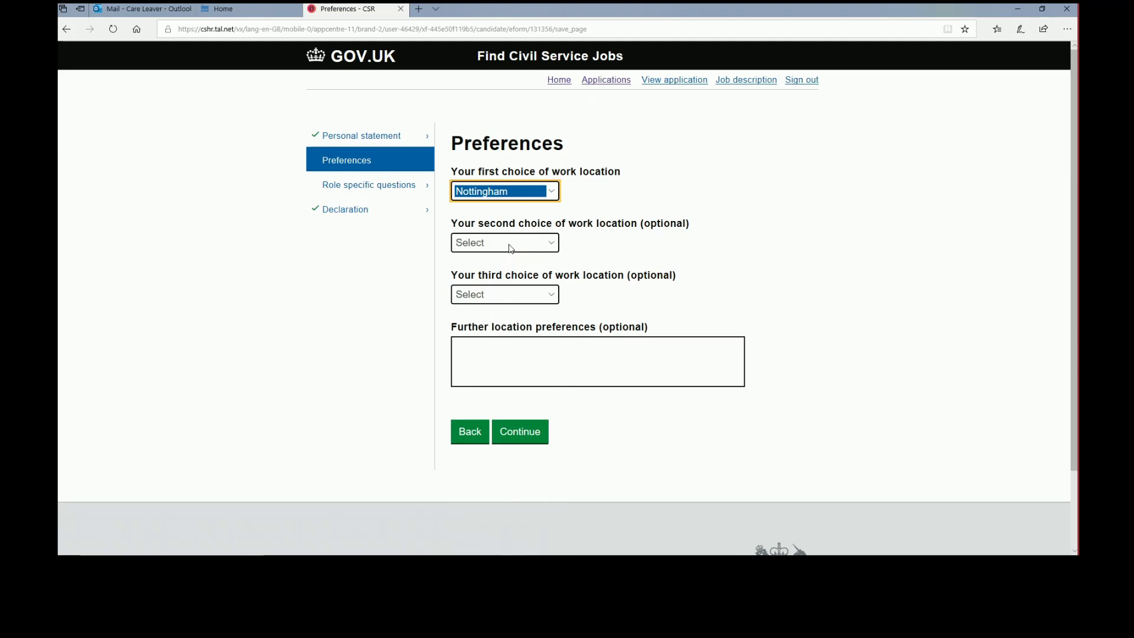
pyautogui.click(511, 249)
pyautogui.moveTo(555, 244); pyautogui.dragTo(550, 378)
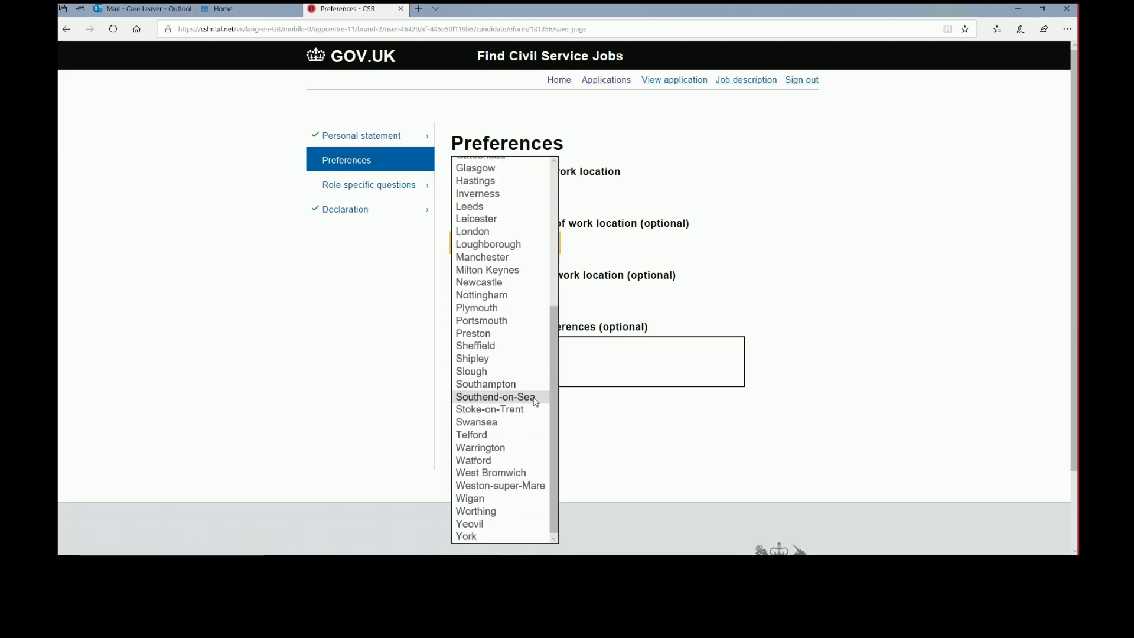
pyautogui.click(546, 421)
pyautogui.click(553, 300)
pyautogui.moveTo(554, 311); pyautogui.dragTo(554, 345)
pyautogui.click(527, 344)
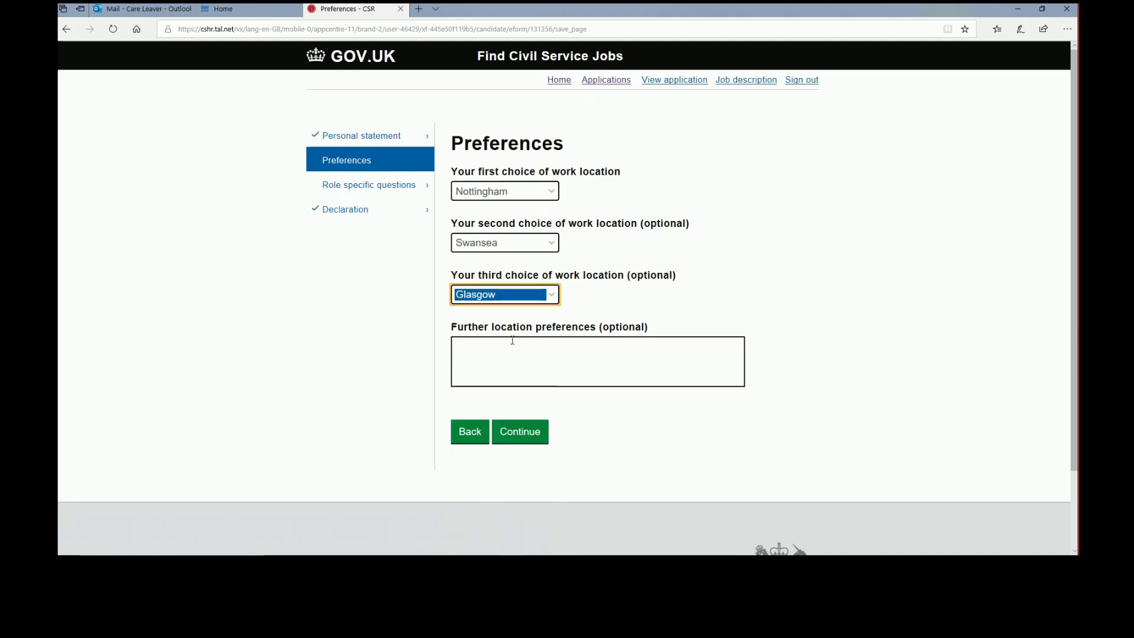
pyautogui.click(531, 433)
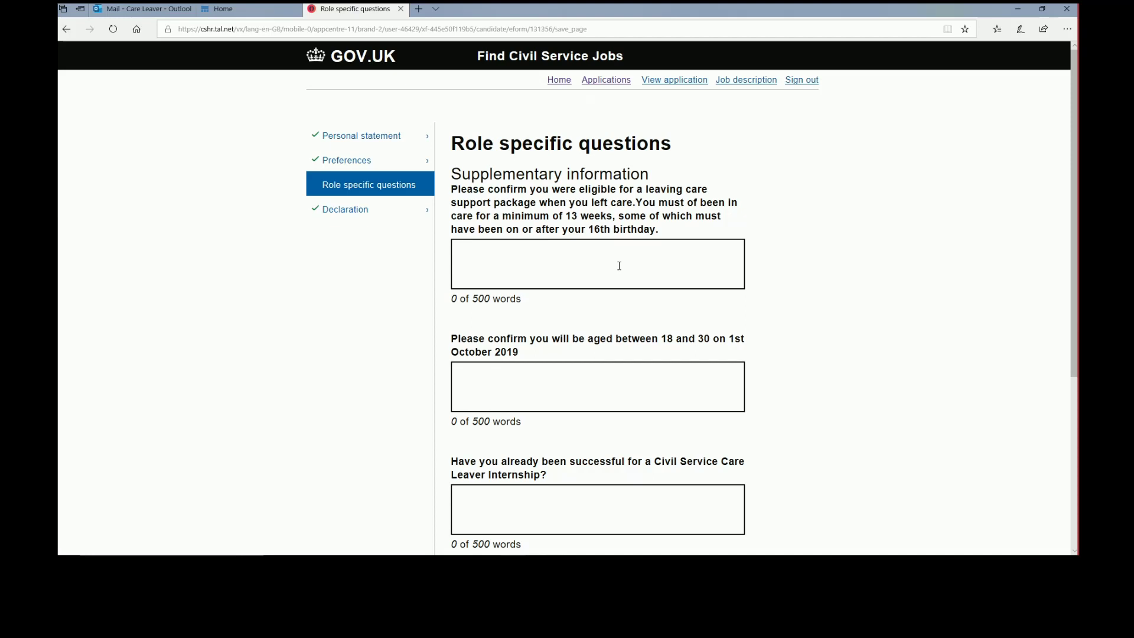
# Answer 'yes' to leaving care eligibility, 'yes' to age, 'No' to previous internship, then continue
pyautogui.click(619, 266)
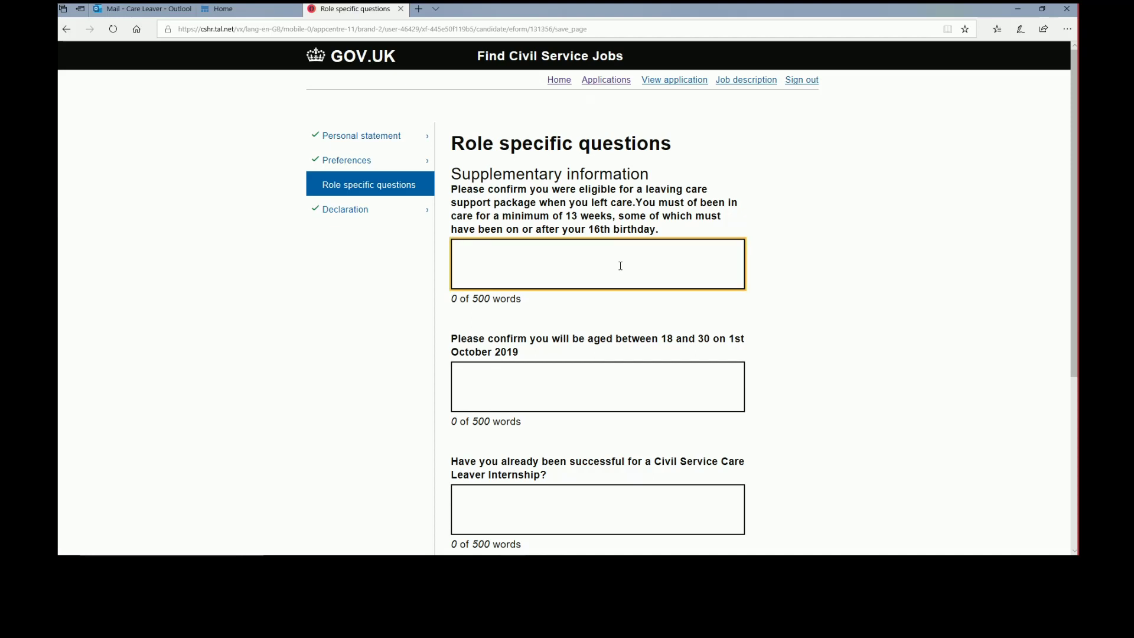
pyautogui.write('yes')
pyautogui.click(527, 383)
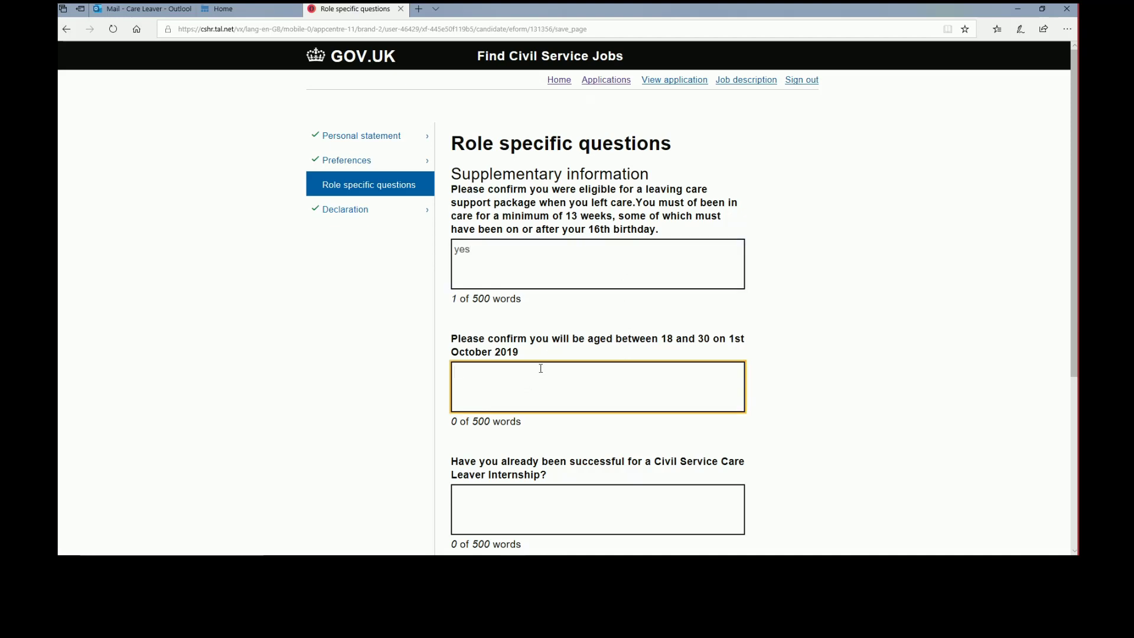
pyautogui.write('yes')
pyautogui.scroll(-1, 554, 472)
pyautogui.click(562, 437)
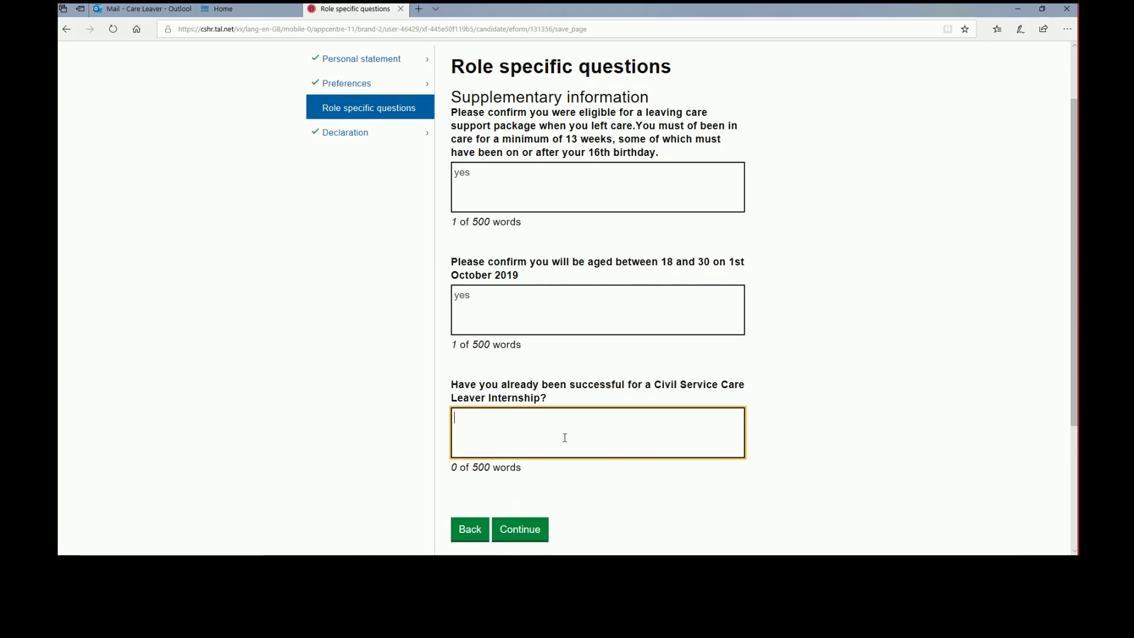
pyautogui.write('No')
pyautogui.click(531, 531)
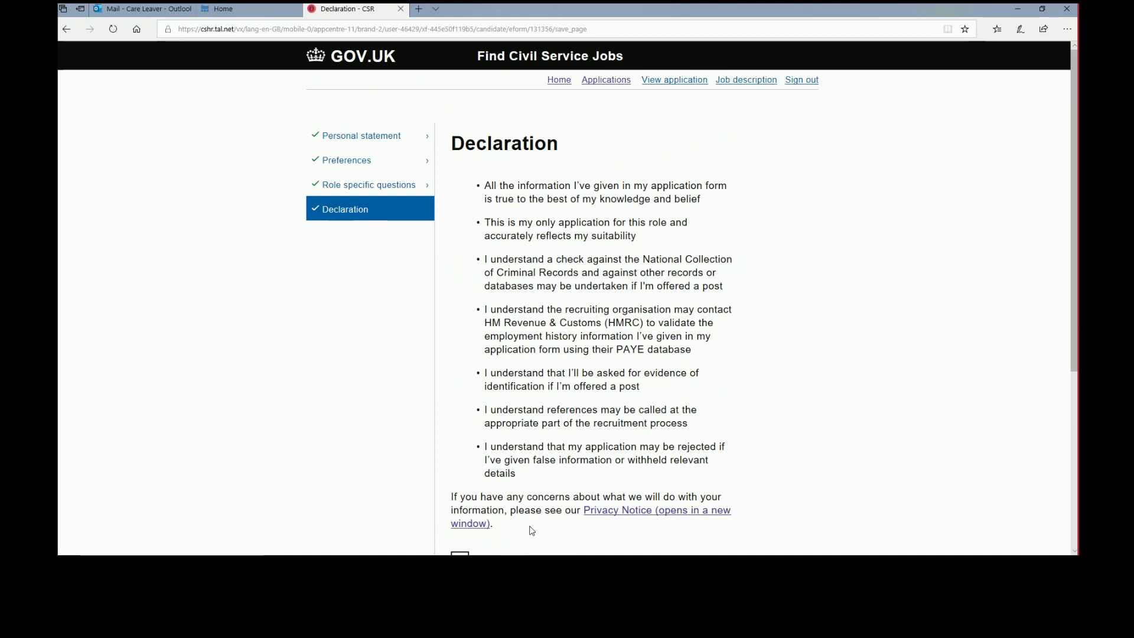
# Submit the second application section from the bottom of the Declaration page
pyautogui.scroll(-3, 546, 479)
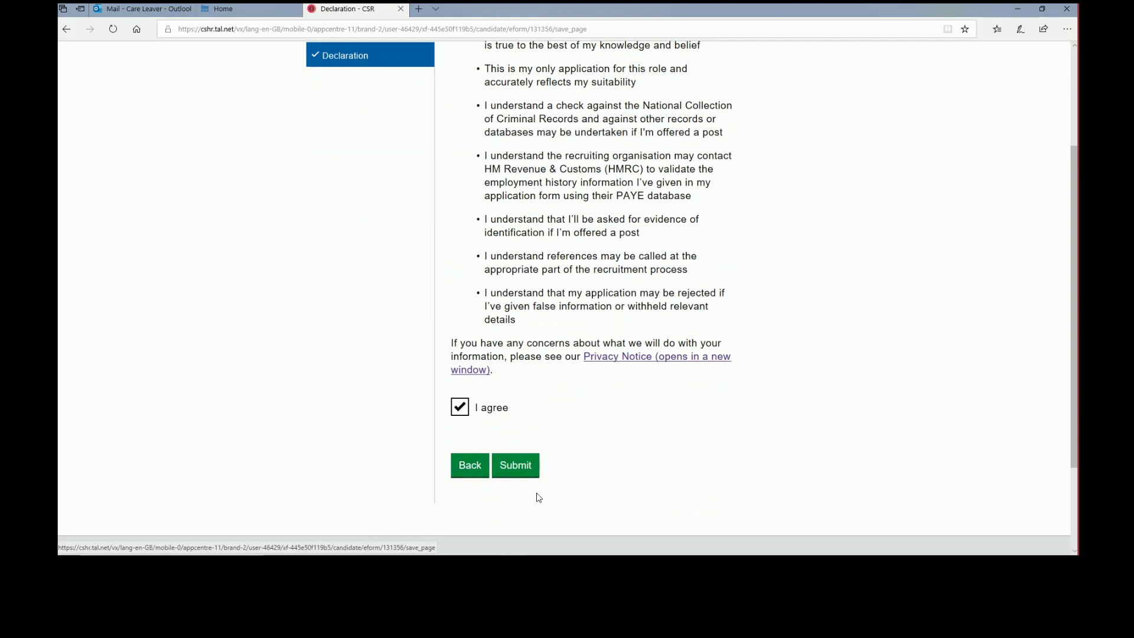
pyautogui.click(528, 470)
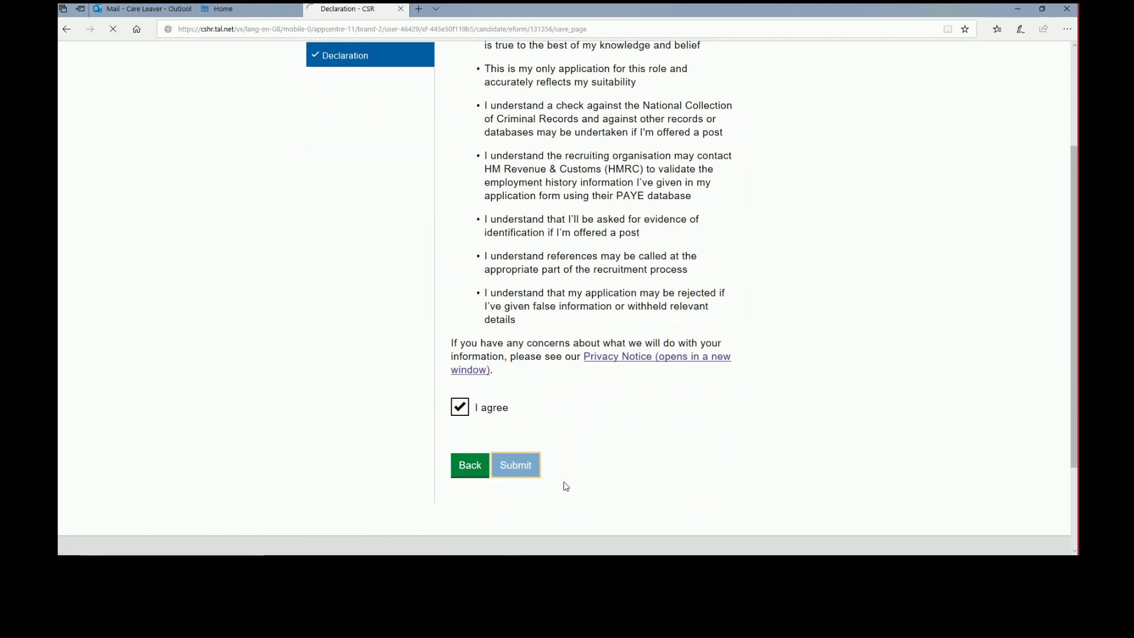